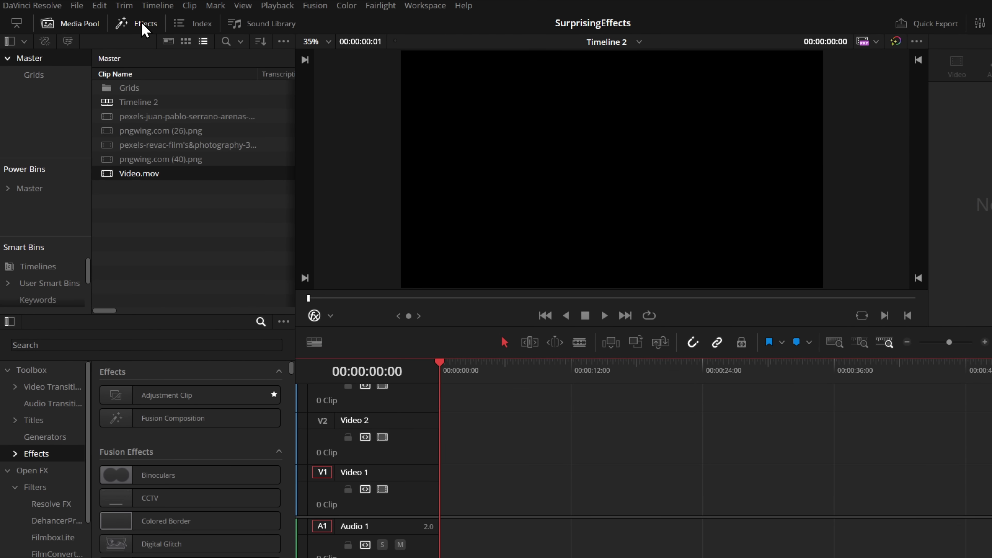
# Show the Effects library's Toolbox and scroll Generators down to Fusion Generators like Contours and Paper
pyautogui.click(142, 24)
pyautogui.click(143, 24)
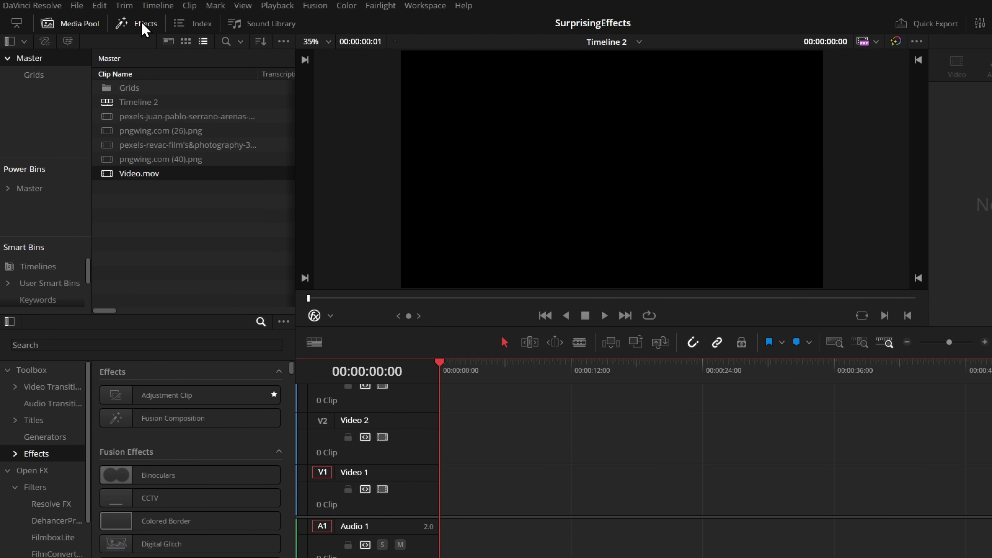
pyautogui.click(6, 369)
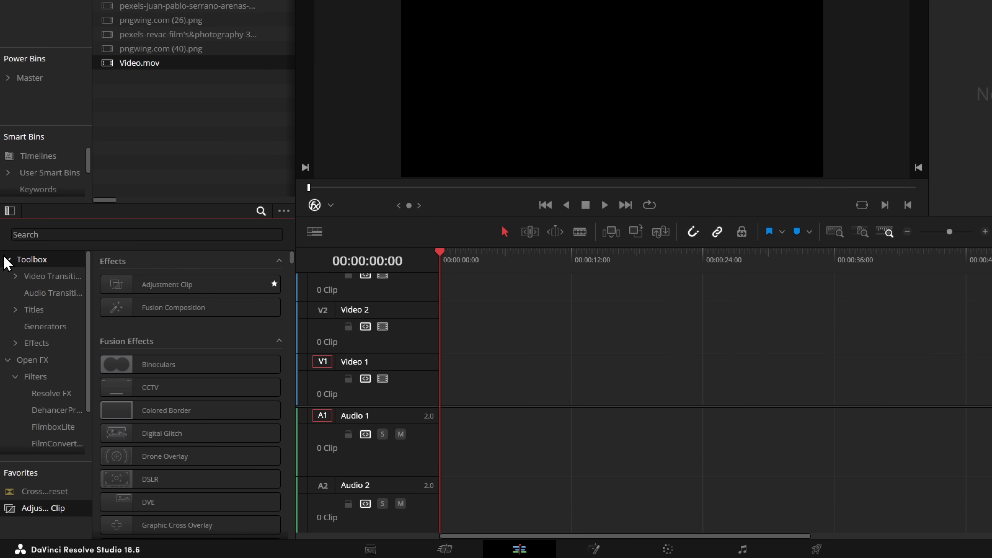
pyautogui.click(8, 260)
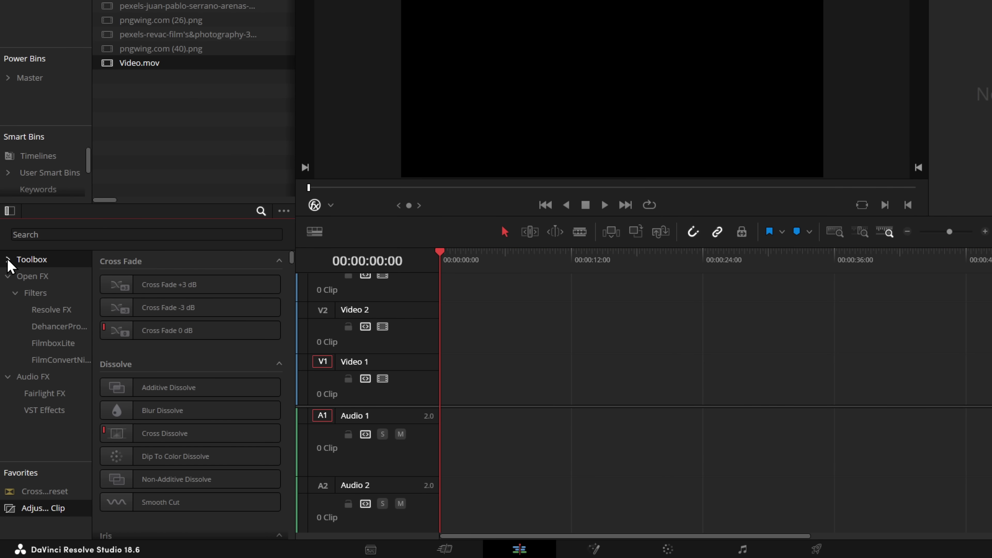
pyautogui.click(7, 260)
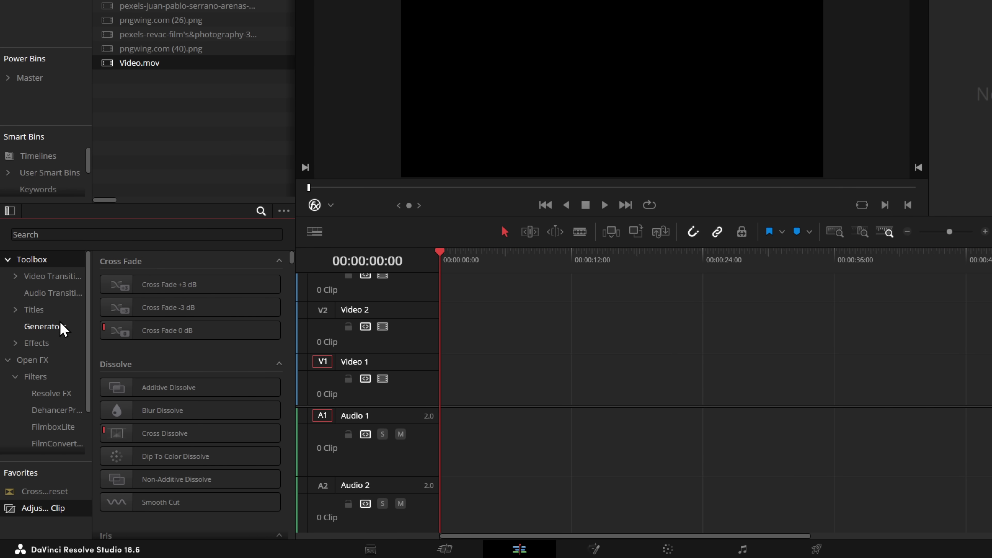
pyautogui.click(49, 324)
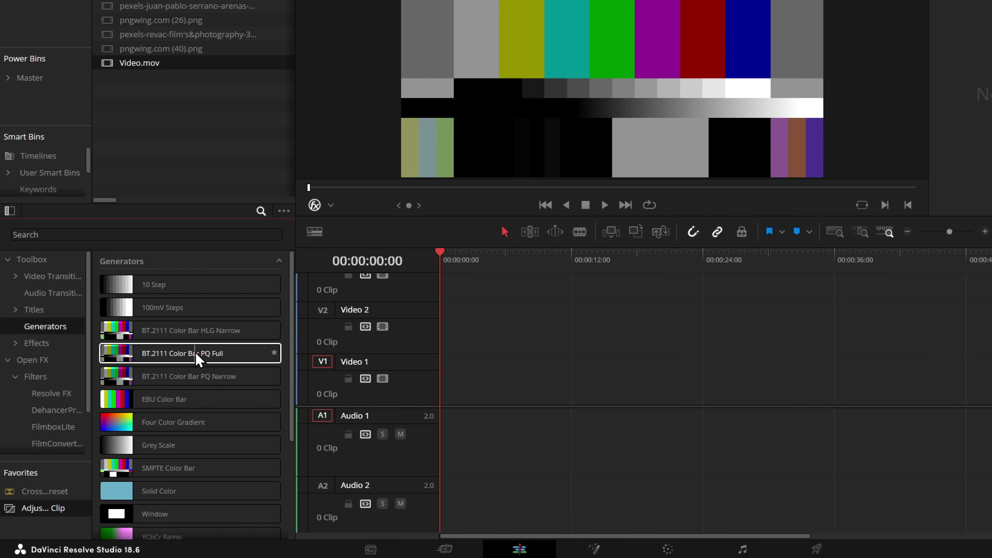
pyautogui.scroll(-3, 195, 347)
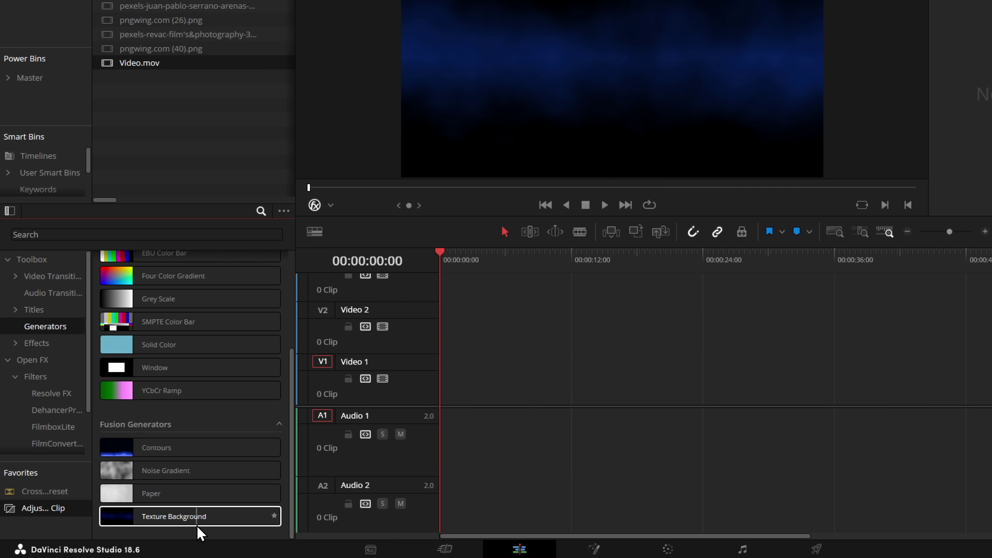
# Add the Paper Fusion generator to the start of Video 1
pyautogui.moveTo(150, 496); pyautogui.dragTo(449, 394)
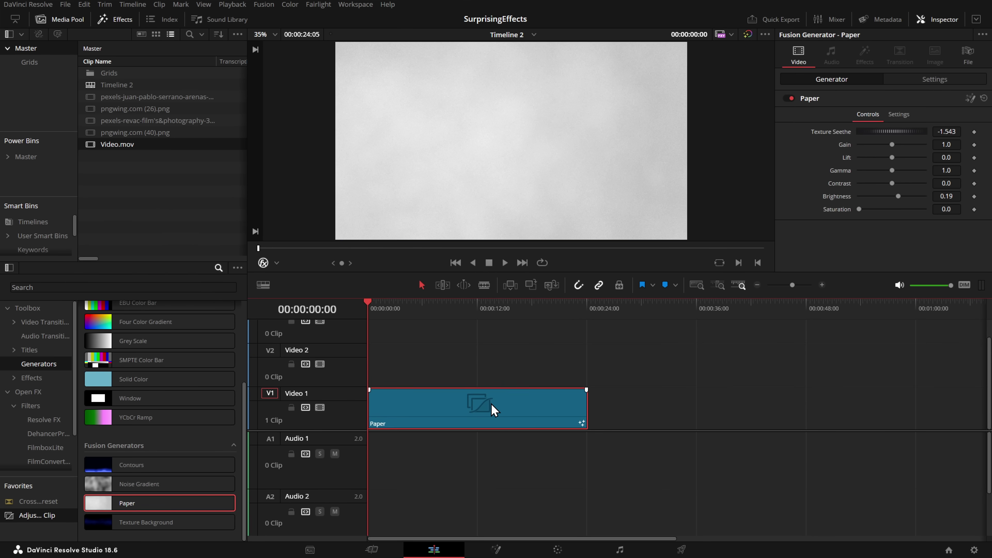
# Delete the Paper clip from the timeline
pyautogui.press('Delete')
# Place a Contours generator at the start of Video 1 and play its animation
pyautogui.click(177, 436)
pyautogui.moveTo(121, 469); pyautogui.dragTo(577, 404)
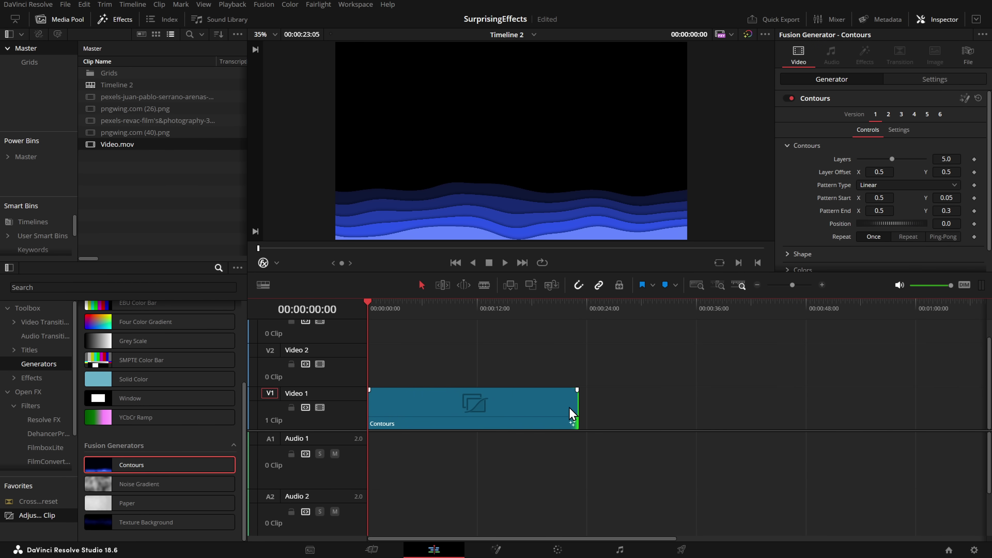
pyautogui.press('space')
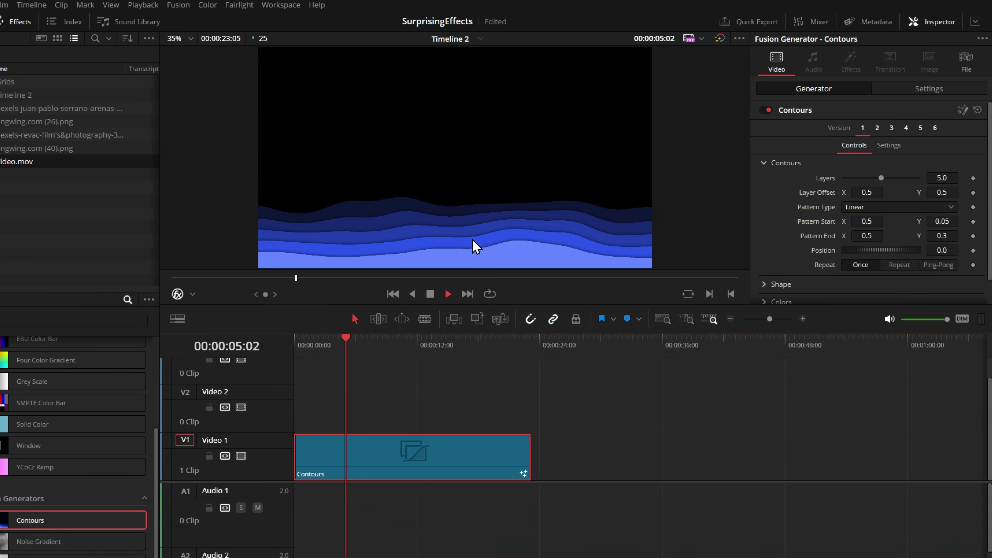
pyautogui.press('space')
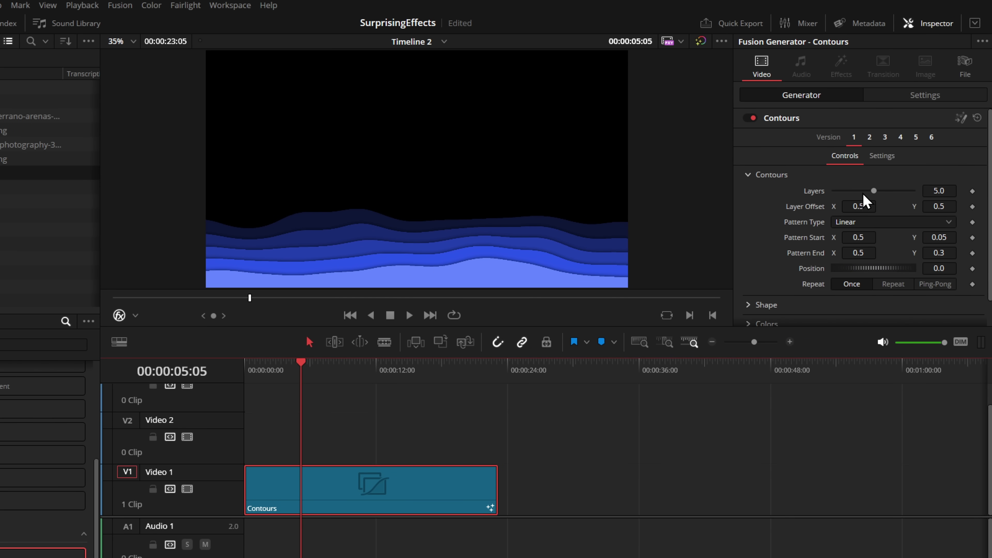
# Set Contours Layers to 8.43 and Pattern Start X to 0.508, then apply Version 2
pyautogui.moveTo(874, 192); pyautogui.dragTo(901, 199)
pyautogui.moveTo(857, 237)
pyautogui.mouseDown()
pyautogui.moveTo(882, 237)
pyautogui.moveTo(861, 237)
pyautogui.mouseUp()
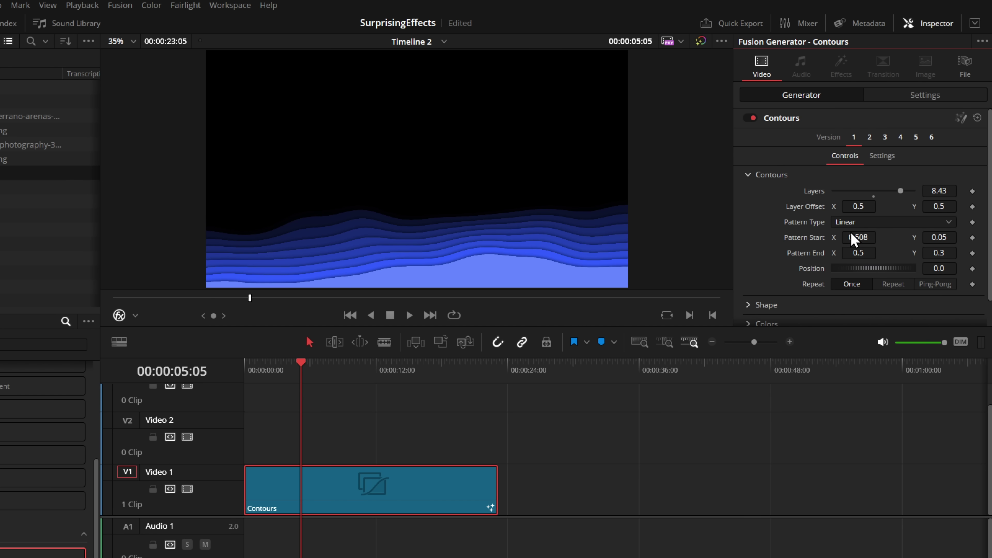
pyautogui.scroll(-1, 763, 280)
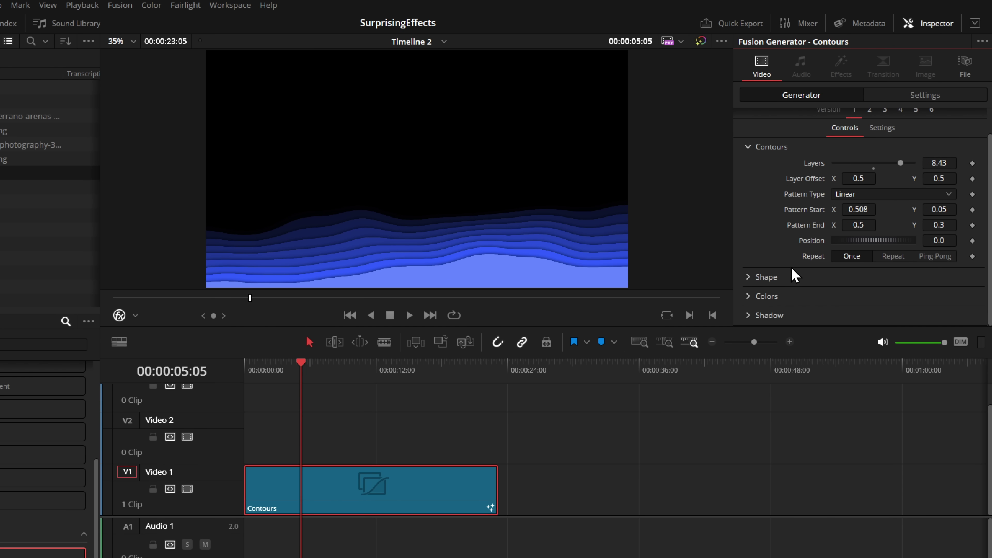
pyautogui.scroll(1, 840, 295)
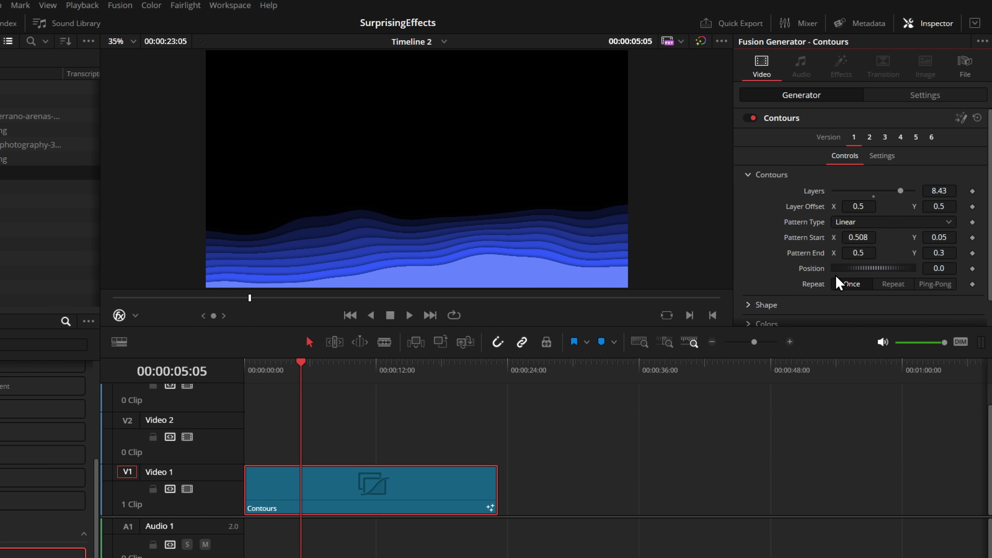
pyautogui.click(868, 137)
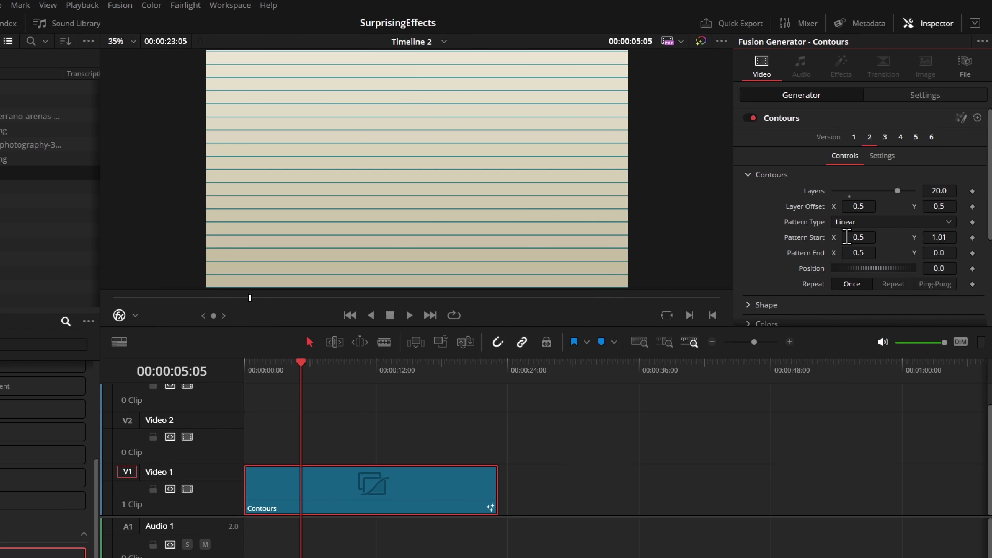
# Try Contours Versions 3 through 6, ending on the radial rings, and play it back
pyautogui.click(885, 137)
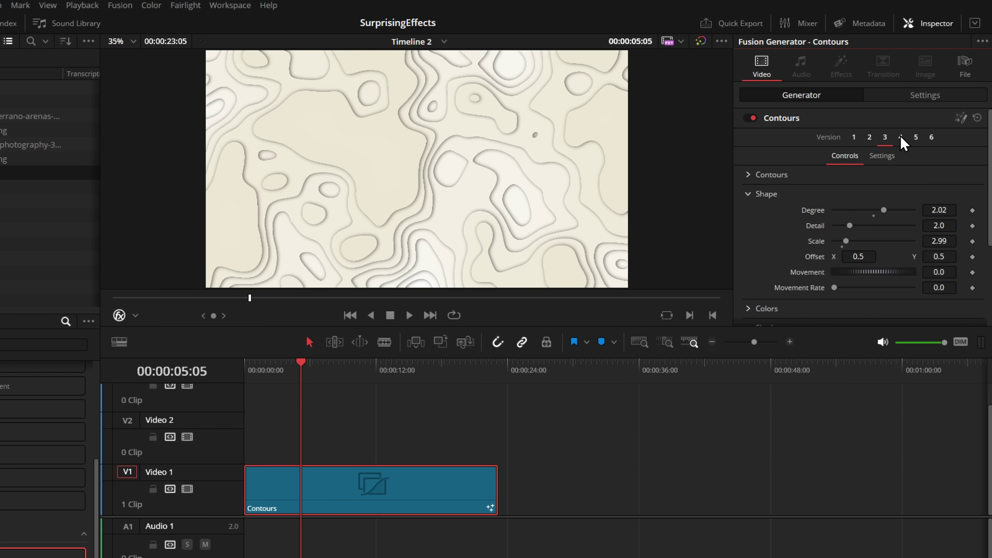
pyautogui.click(900, 137)
pyautogui.click(916, 137)
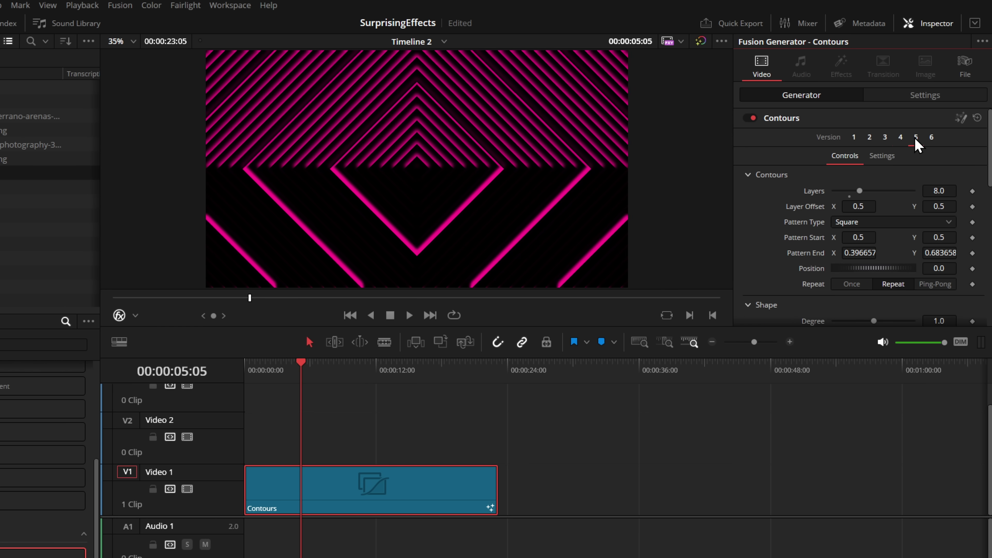
pyautogui.click(932, 138)
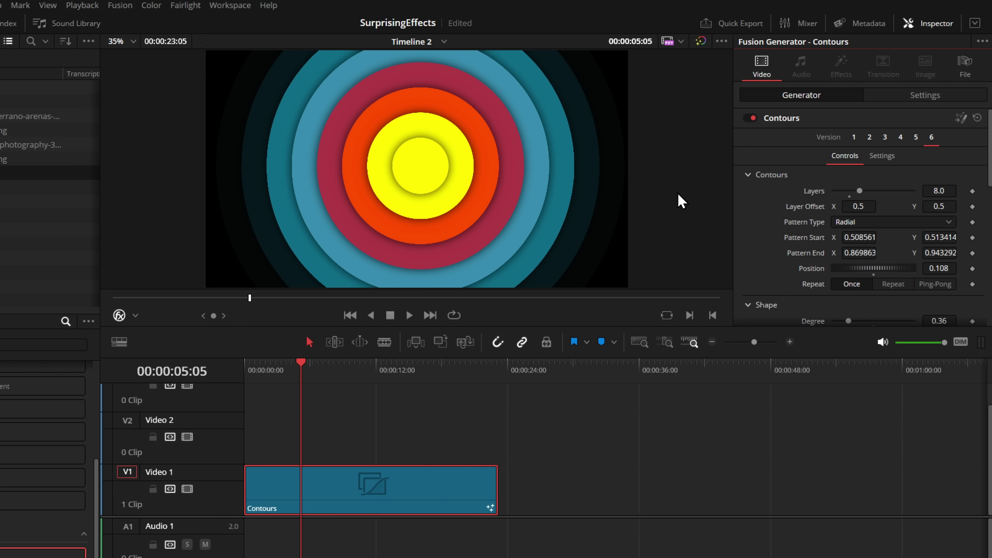
pyautogui.press('space')
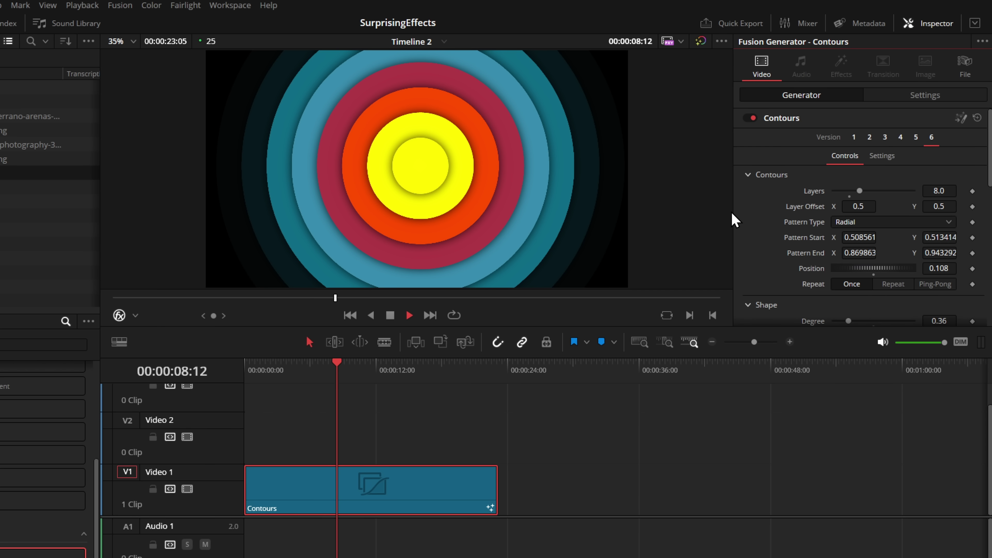
pyautogui.press('space')
# Set the rings' Movement Rate to 0.157 and replay the animation
pyautogui.scroll(-5, 789, 209)
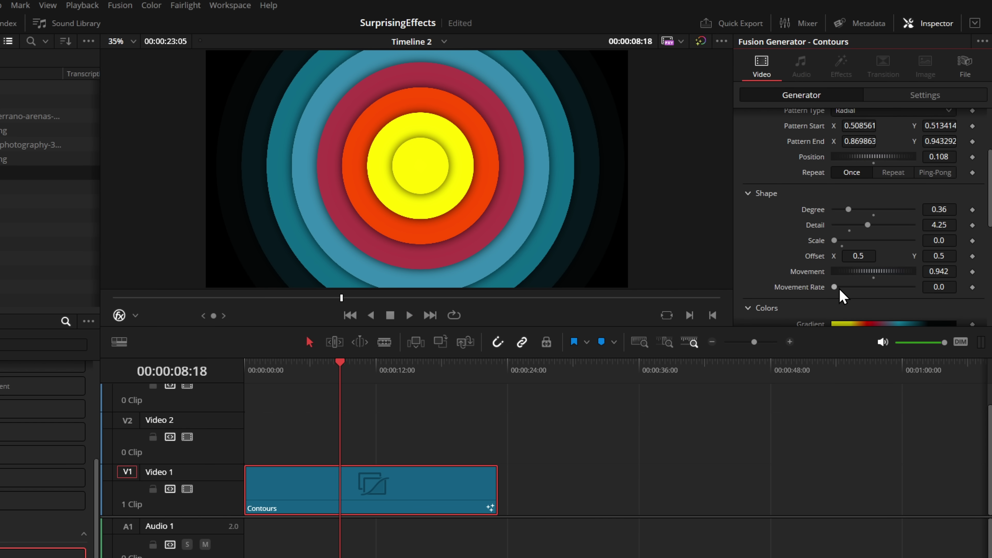
pyautogui.moveTo(835, 288); pyautogui.dragTo(846, 288)
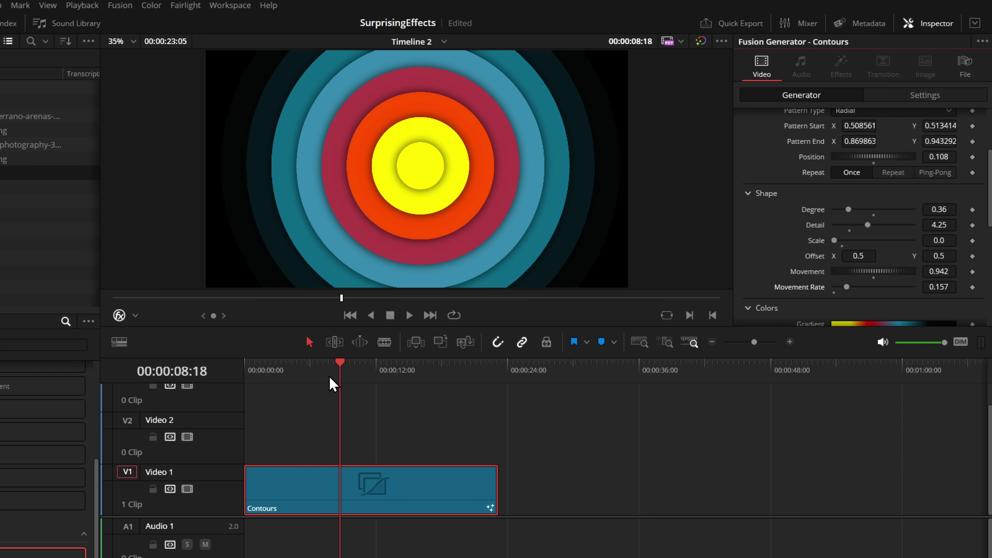
pyautogui.click(303, 367)
pyautogui.press('space')
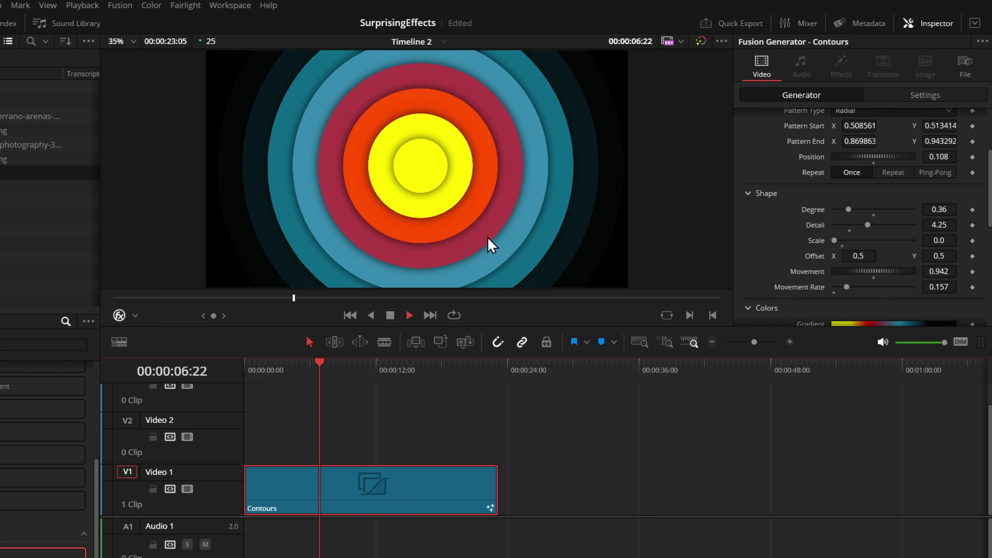
pyautogui.press('space')
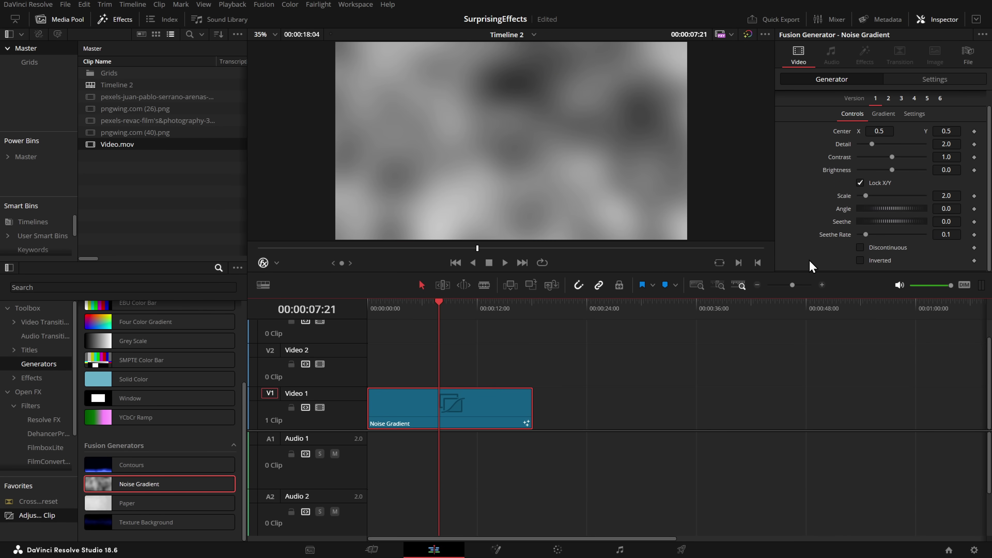
# Preview Noise Gradient Versions 2–6, return to the fiery Version 2, play it, then delete the clip
pyautogui.click(888, 114)
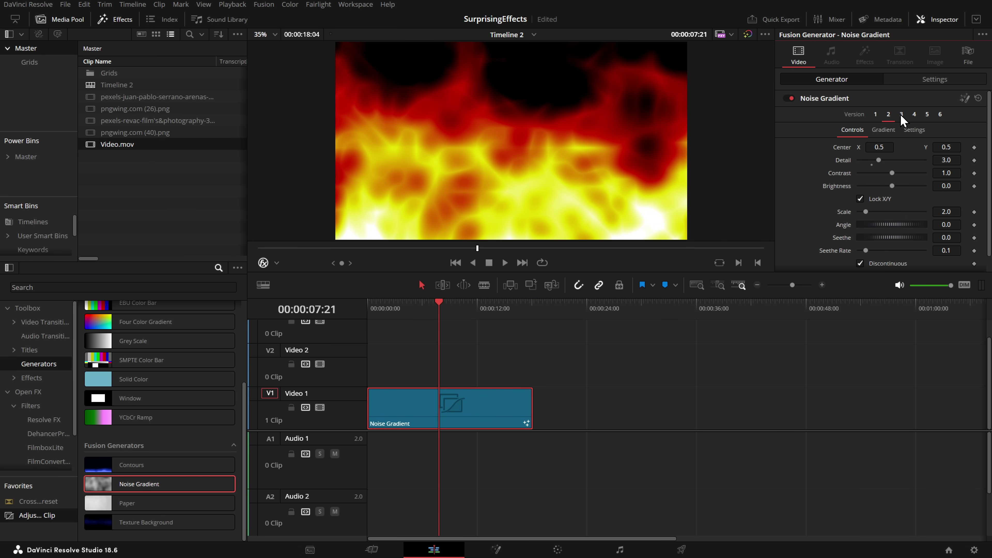
pyautogui.click(901, 114)
pyautogui.click(914, 114)
pyautogui.click(927, 114)
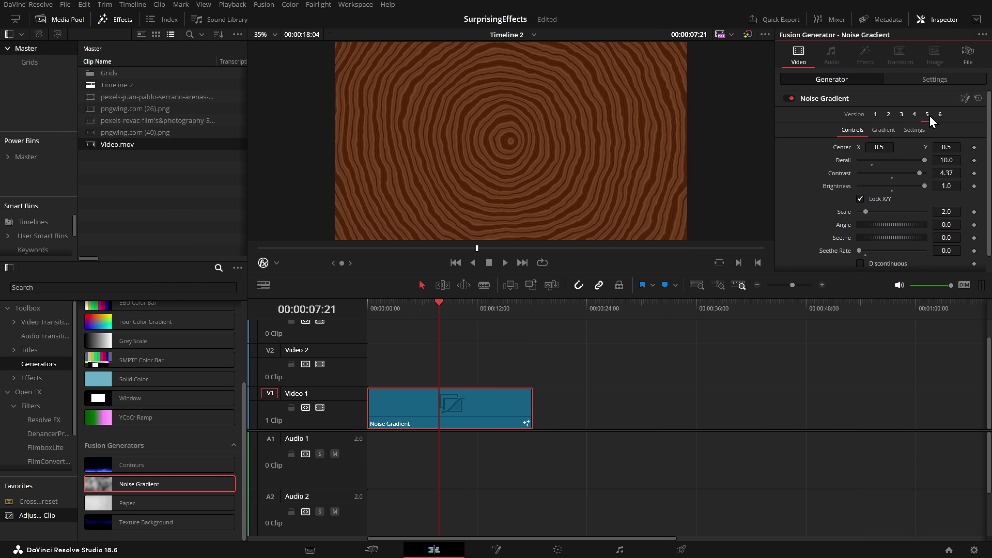
pyautogui.click(939, 115)
pyautogui.click(888, 115)
pyautogui.press('space')
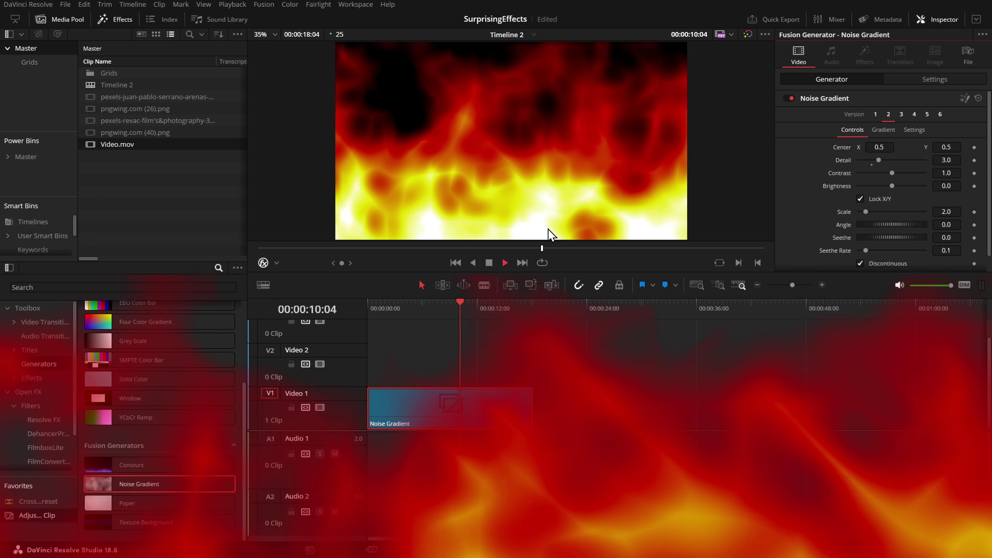
pyautogui.press('space')
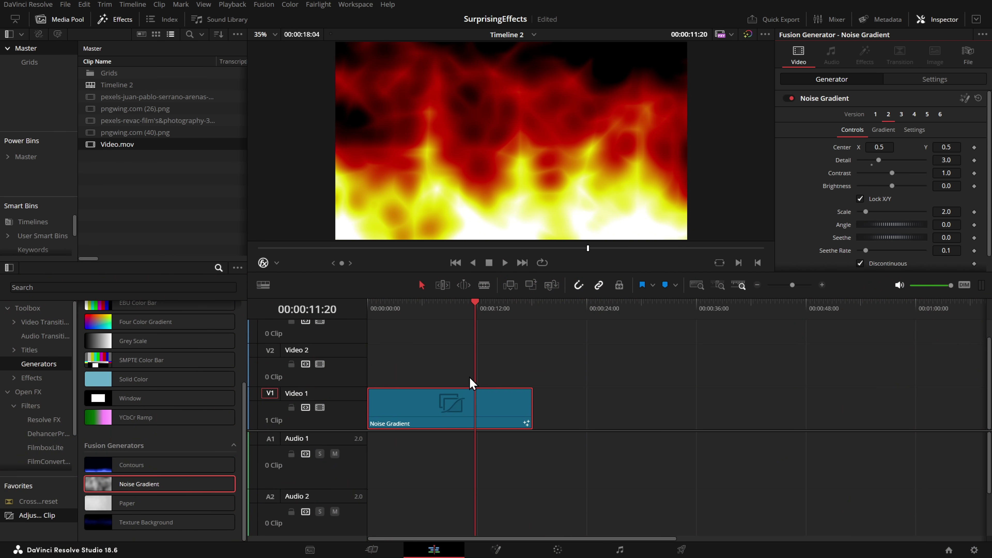
pyautogui.press('Delete')
# Add a Texture Background clip to Video 1, try Versions 2–5, then return to blue Version 1
pyautogui.moveTo(164, 523); pyautogui.dragTo(604, 406)
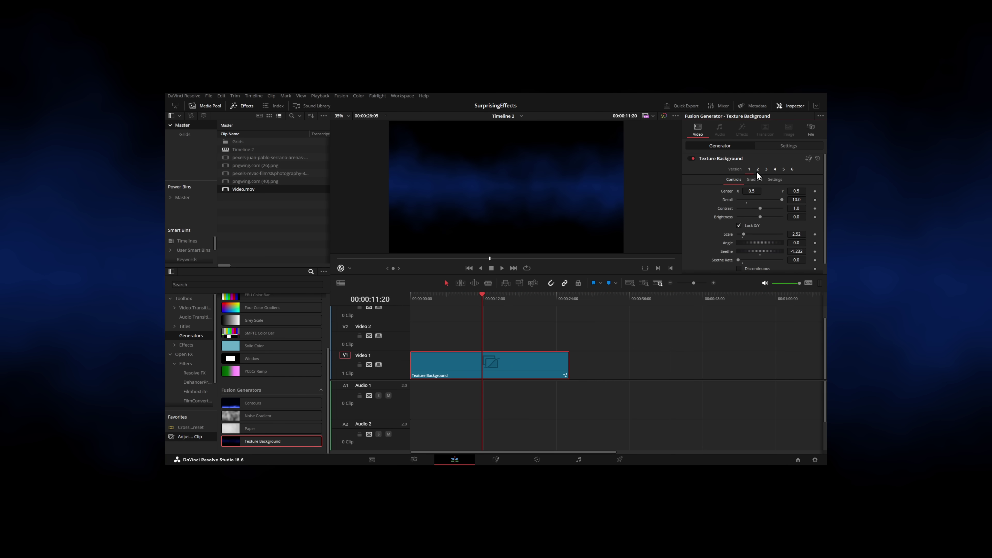
pyautogui.click(757, 169)
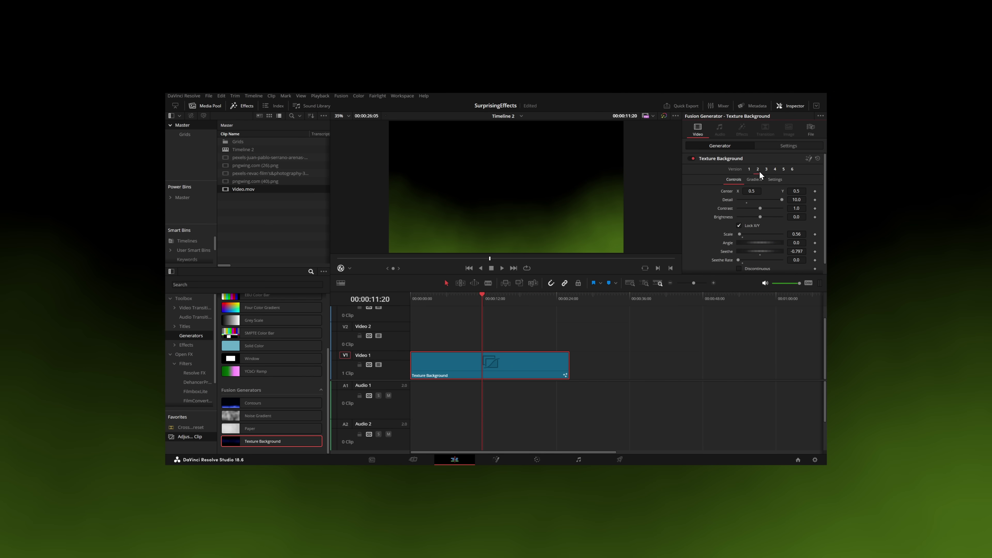
pyautogui.click(766, 170)
pyautogui.click(775, 169)
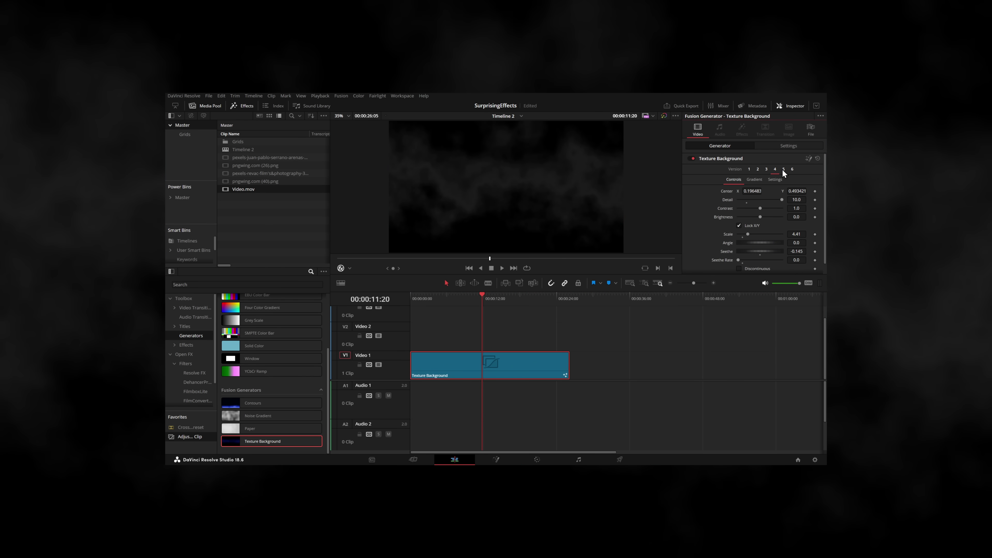
pyautogui.click(783, 169)
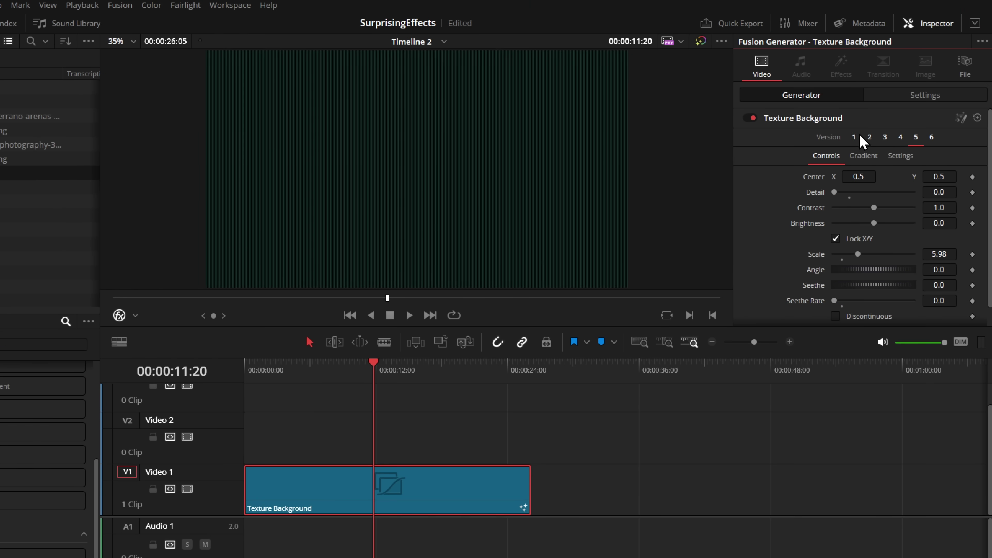
pyautogui.click(854, 136)
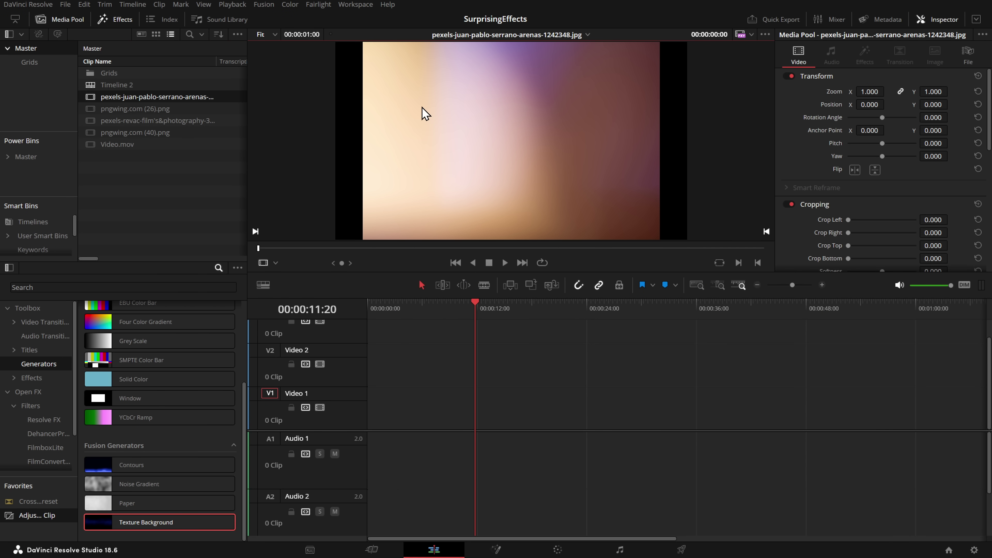
# Place the pexels photo on Video 1, extend it to about 5 seconds and set Zoom to 1.190
pyautogui.moveTo(188, 105); pyautogui.dragTo(371, 417)
pyautogui.press('End')
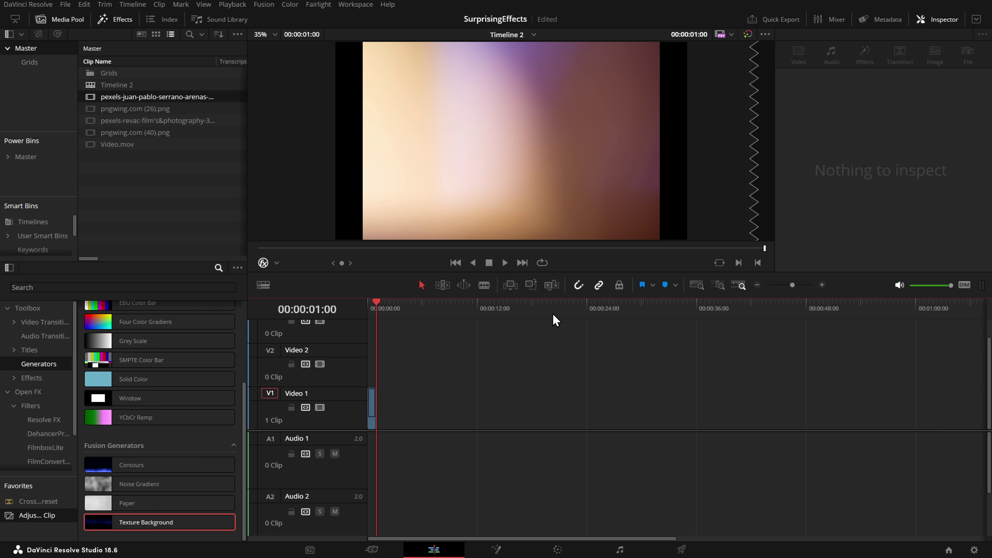
pyautogui.click(822, 284)
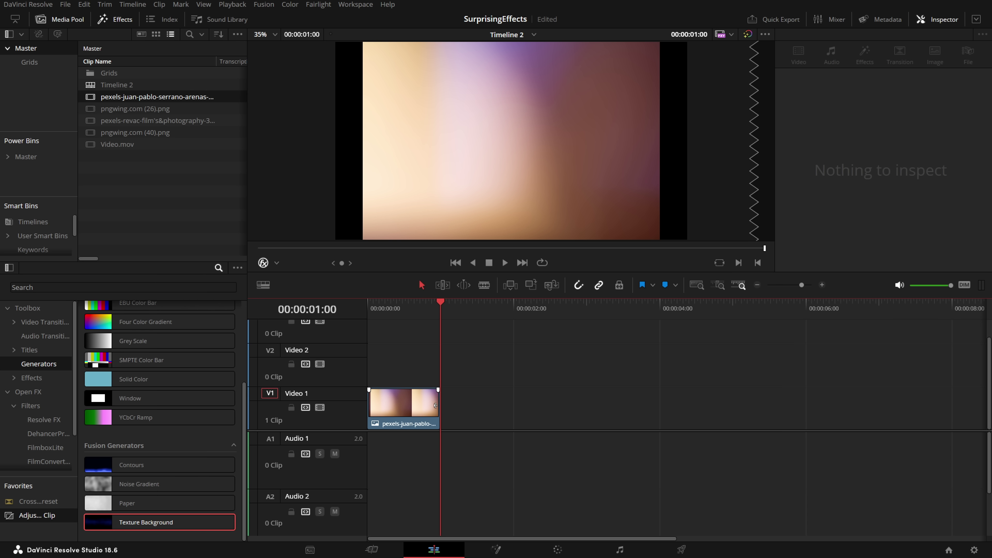
pyautogui.moveTo(435, 405); pyautogui.dragTo(780, 408)
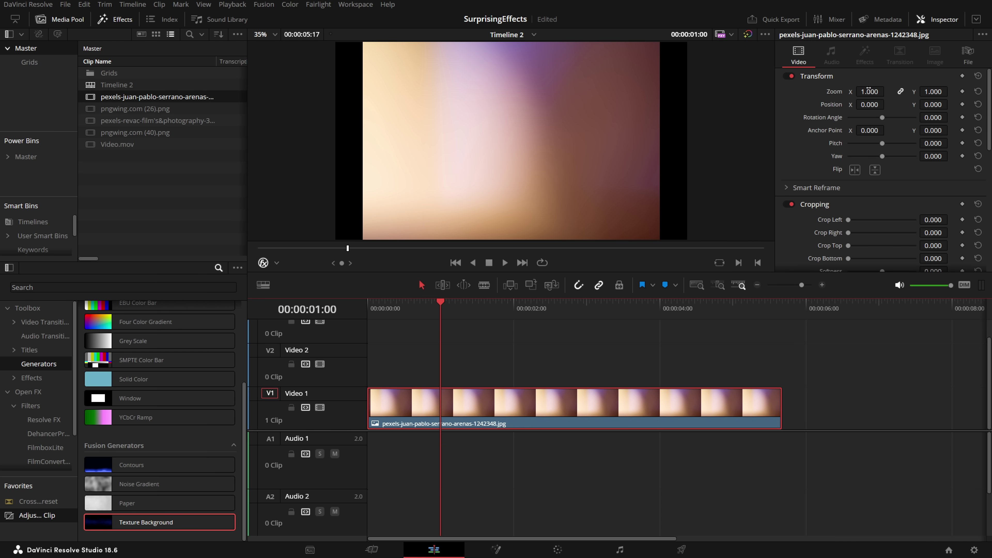
pyautogui.moveTo(869, 91); pyautogui.dragTo(887, 91)
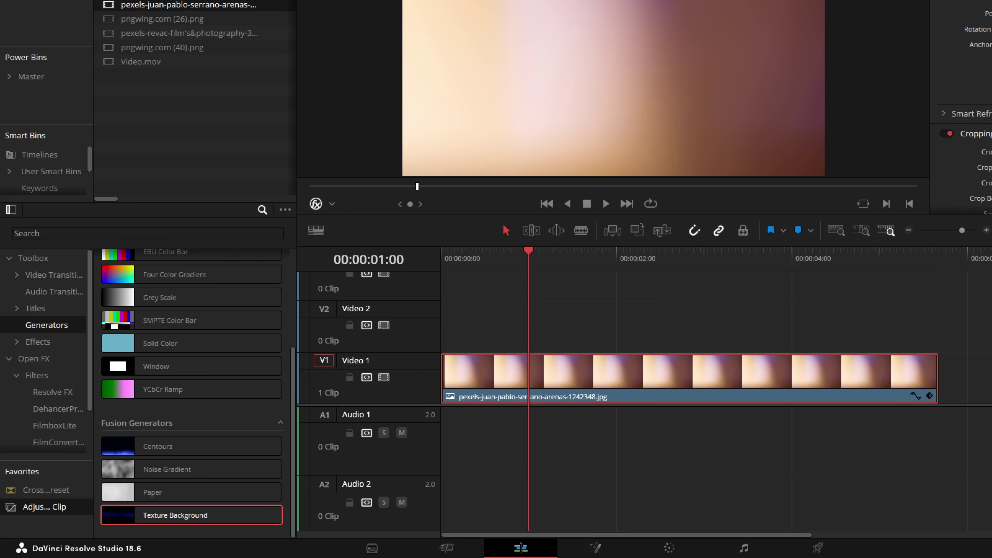
# Search the effects for 'noise', drop Noise Distortion onto the photo clip and play it
pyautogui.click(39, 342)
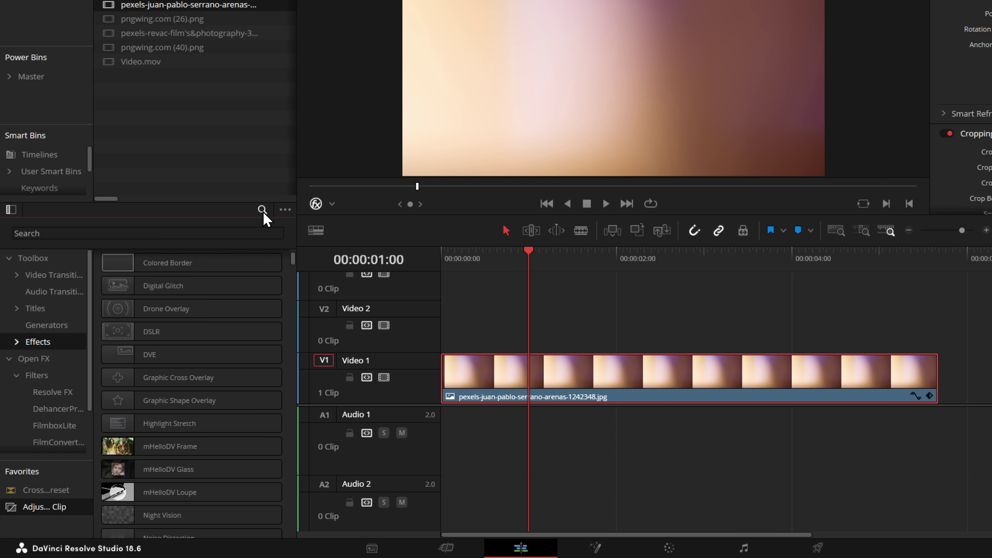
pyautogui.click(209, 234)
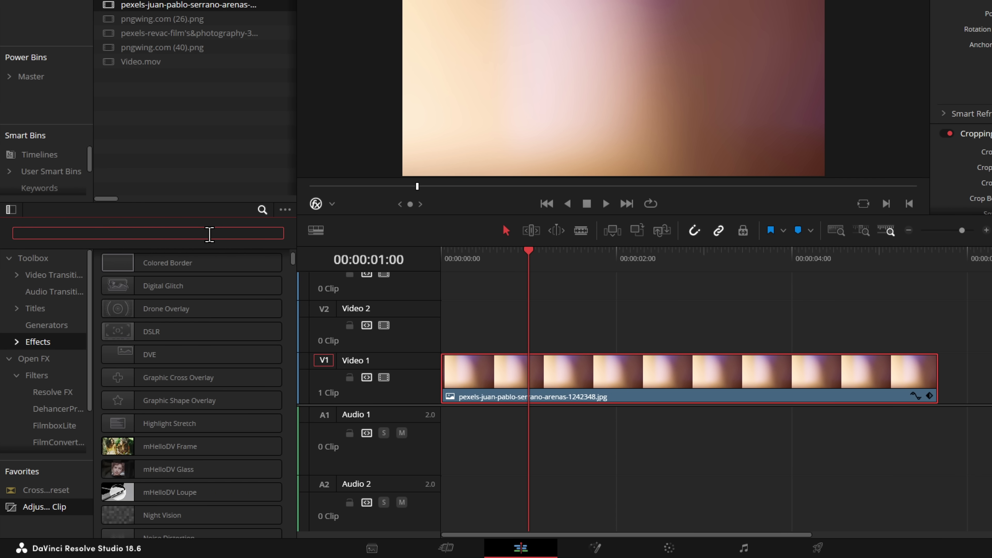
pyautogui.write('noise')
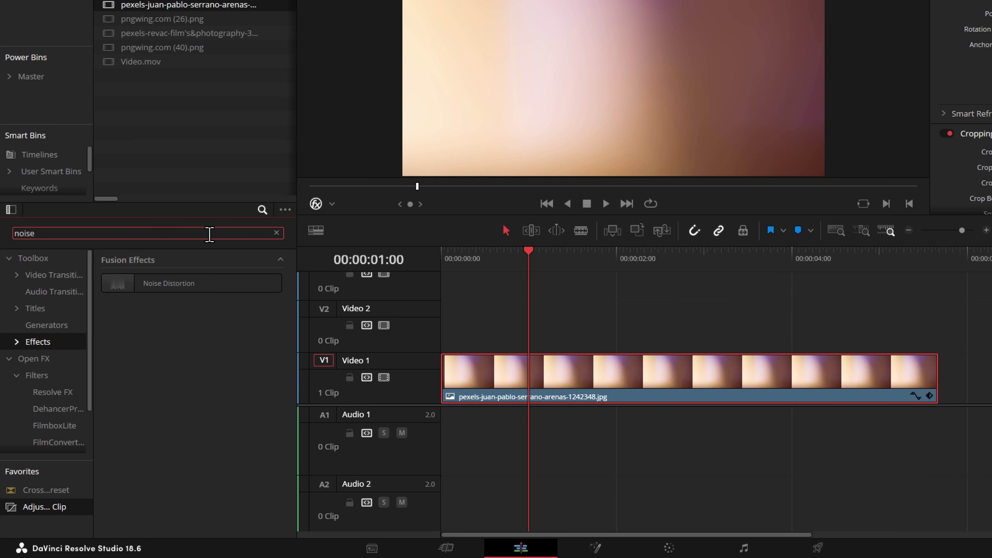
pyautogui.moveTo(129, 290); pyautogui.dragTo(585, 371)
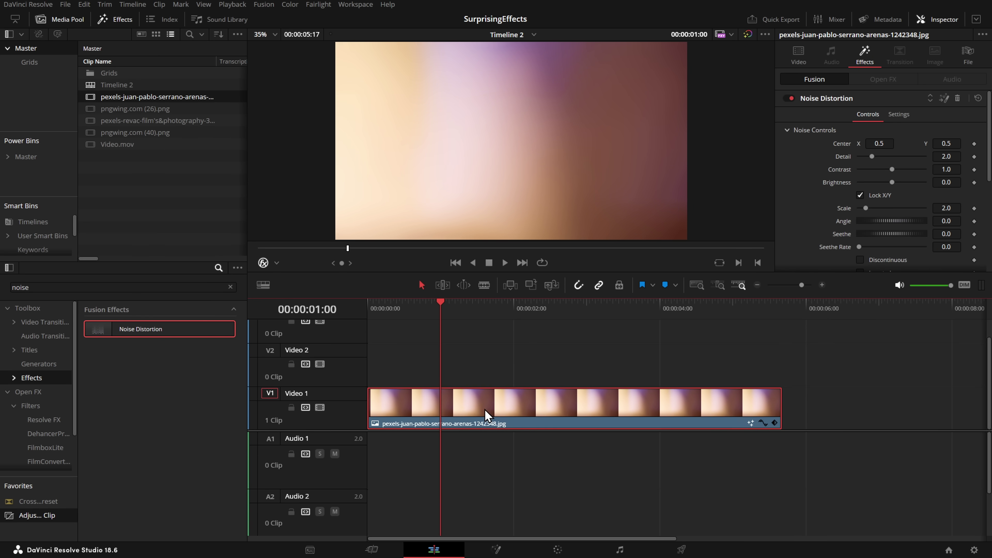
pyautogui.press('space')
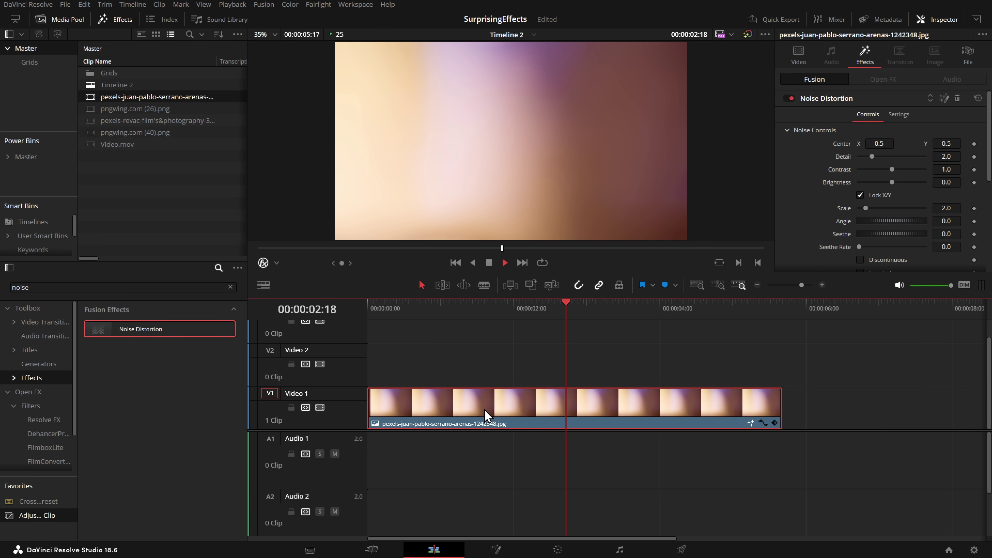
# Raise Noise Distortion Detail to 2.83 and increase the Seethe Rate, previewing from the start
pyautogui.press('space')
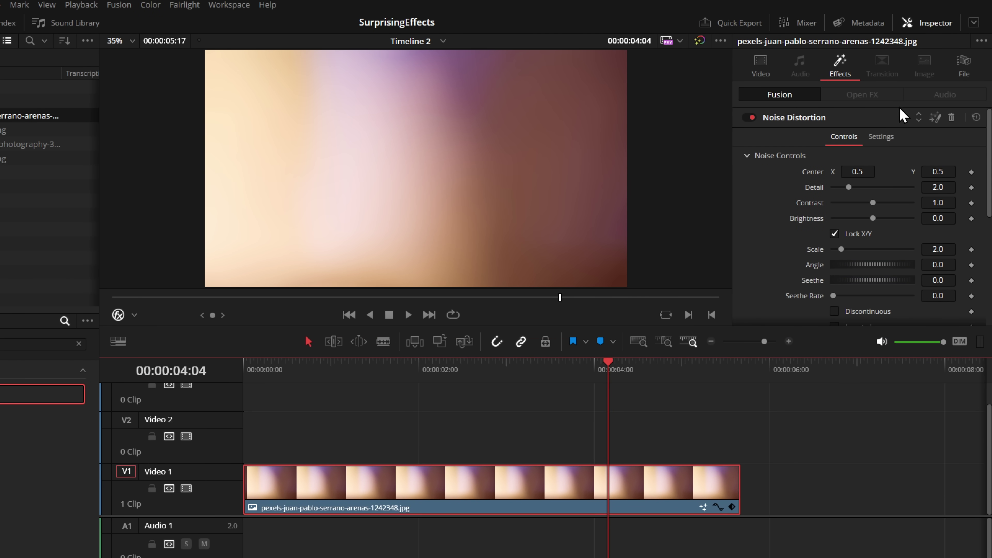
pyautogui.moveTo(848, 187); pyautogui.dragTo(855, 188)
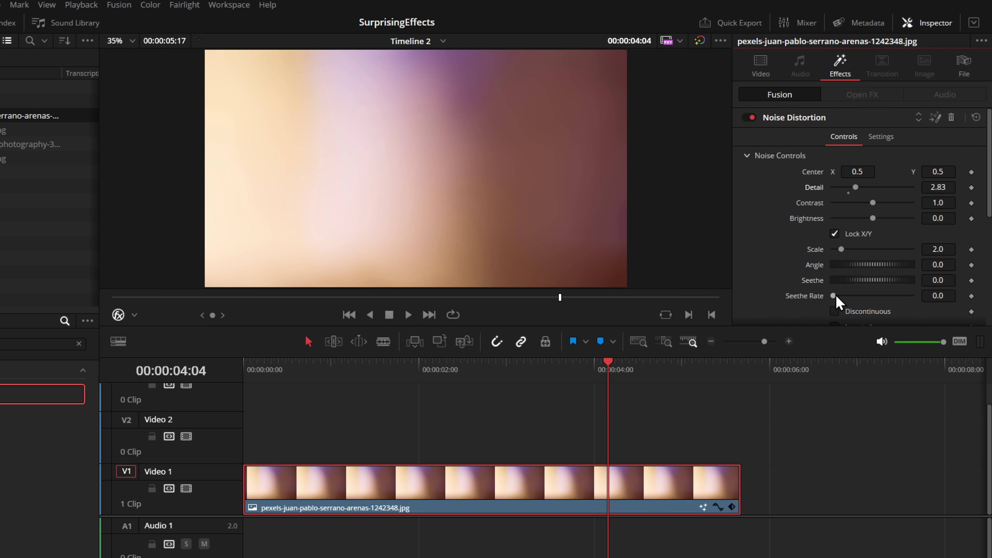
pyautogui.moveTo(834, 297); pyautogui.dragTo(869, 296)
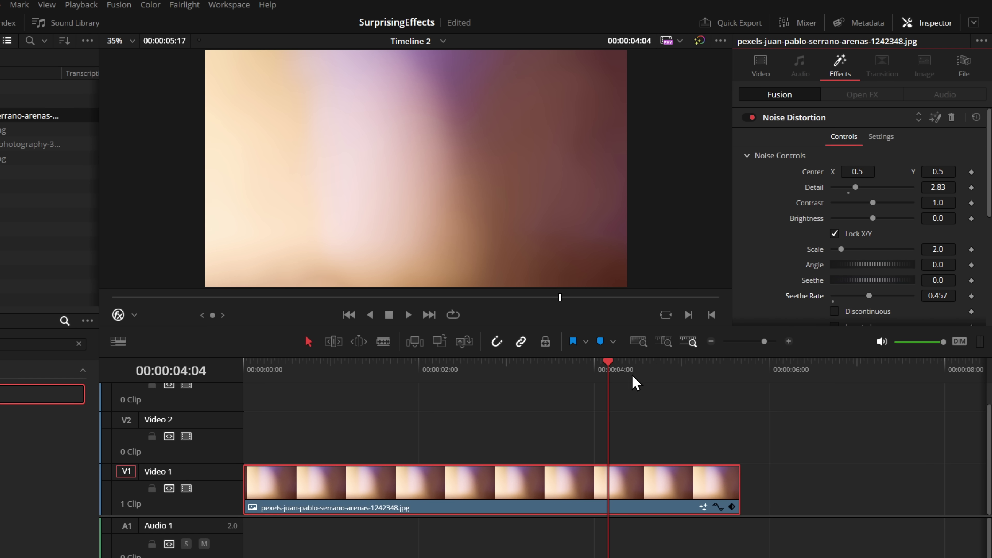
pyautogui.press('Home')
pyautogui.press('space')
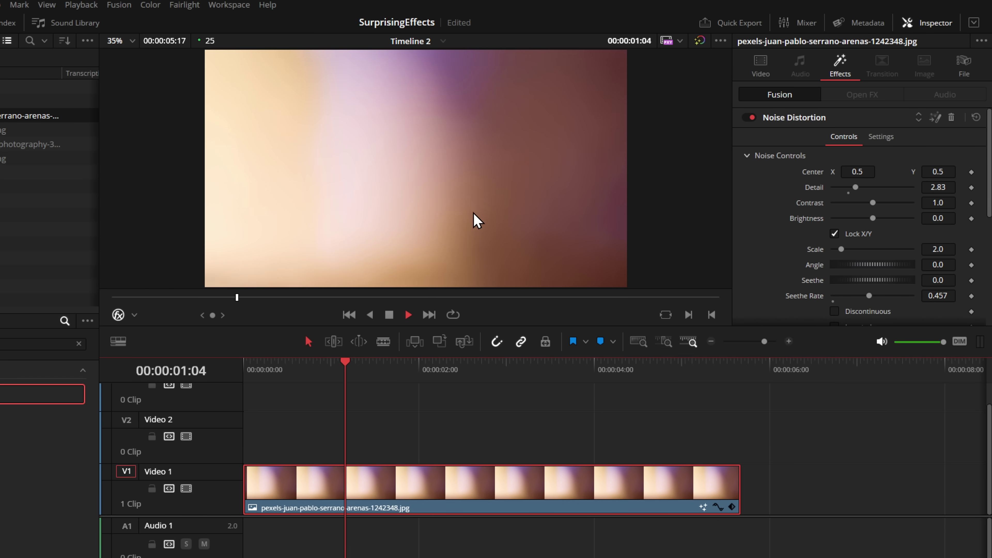
pyautogui.press('space')
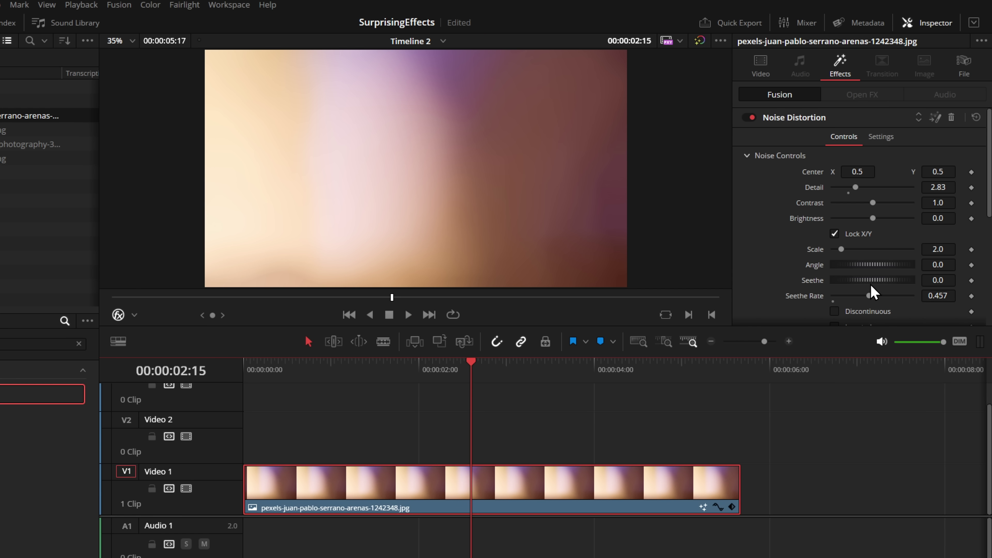
# Slow the Seethe Rate to 0.071, set Brightness 0.4 and Contrast 2.97, and replay
pyautogui.moveTo(871, 293); pyautogui.dragTo(835, 302)
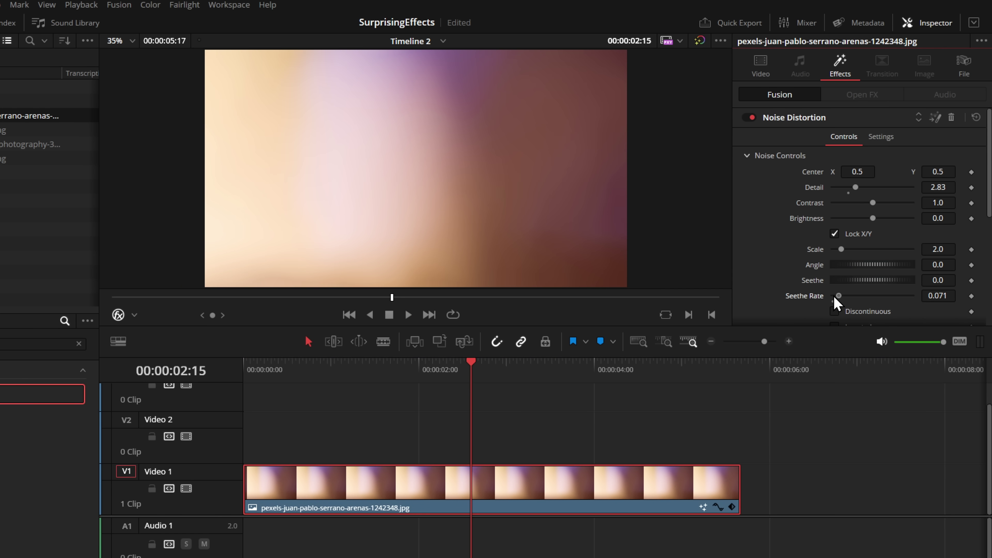
pyautogui.moveTo(346, 376); pyautogui.dragTo(332, 376)
pyautogui.press('space')
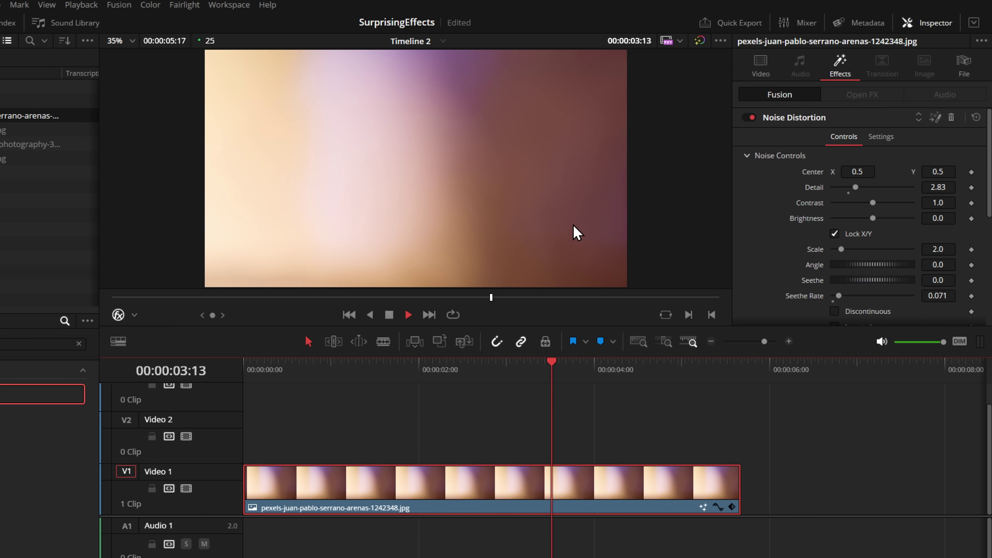
pyautogui.press('space')
pyautogui.moveTo(873, 218); pyautogui.dragTo(892, 202)
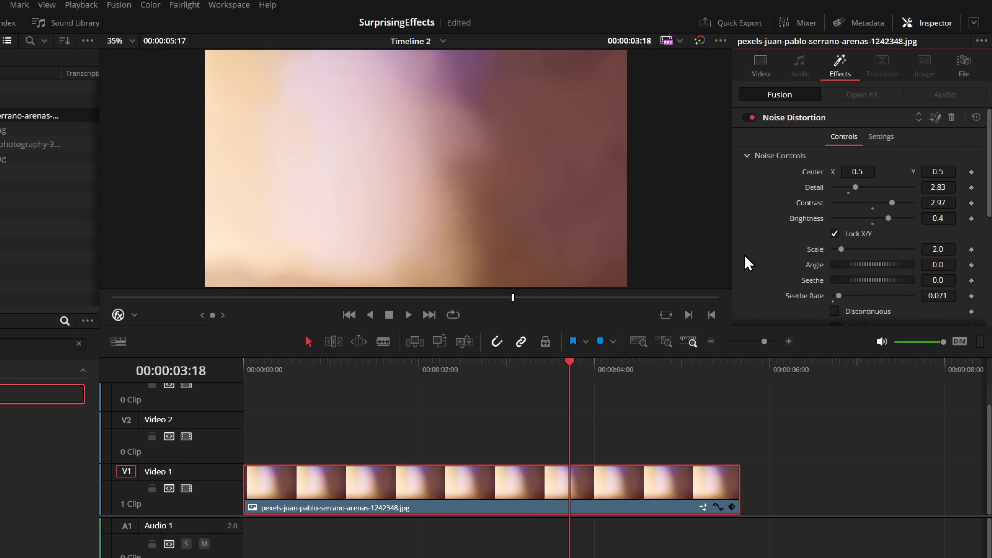
pyautogui.moveTo(571, 373); pyautogui.dragTo(299, 387)
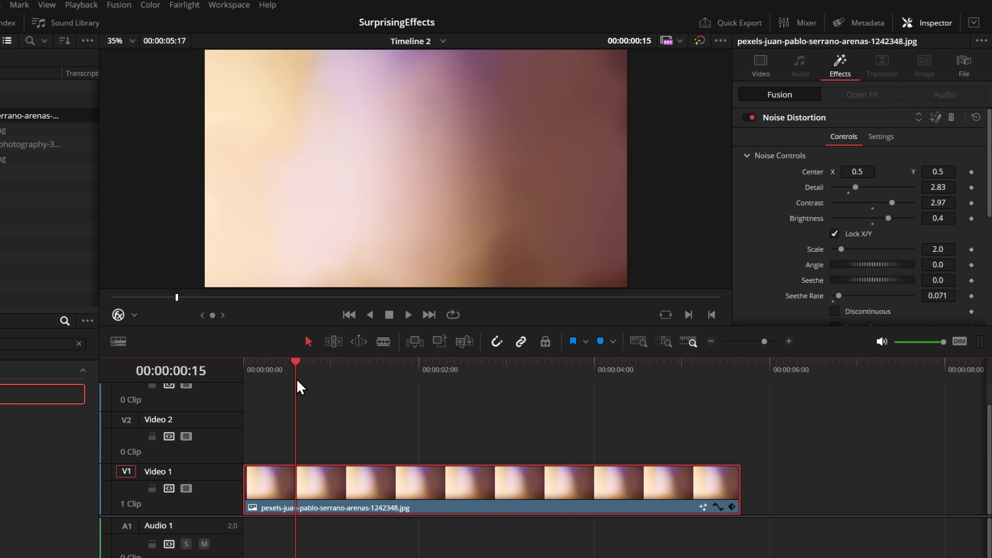
pyautogui.press('space')
pyautogui.scroll(-10, 779, 230)
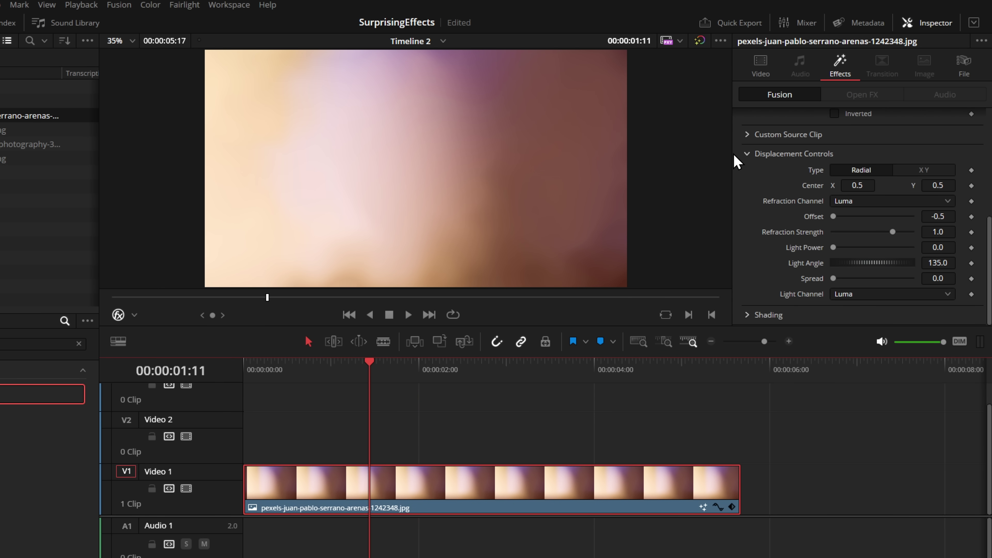
# Try shifting the displacement Center X, then raise Noise Detail to 4.09 and replay from the start
pyautogui.moveTo(859, 186)
pyautogui.mouseDown()
pyautogui.moveTo(804, 185)
pyautogui.moveTo(848, 189)
pyautogui.mouseUp()
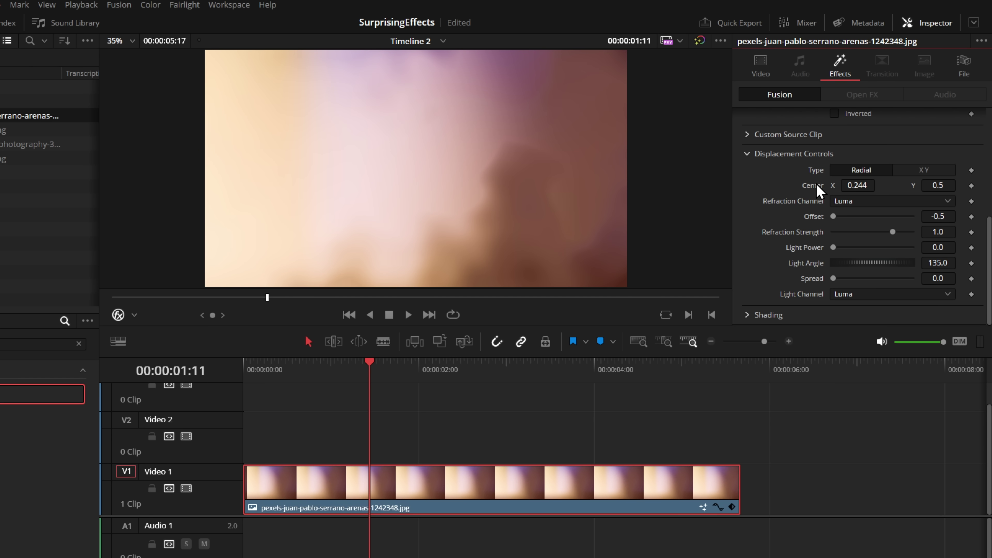
pyautogui.scroll(8, 808, 283)
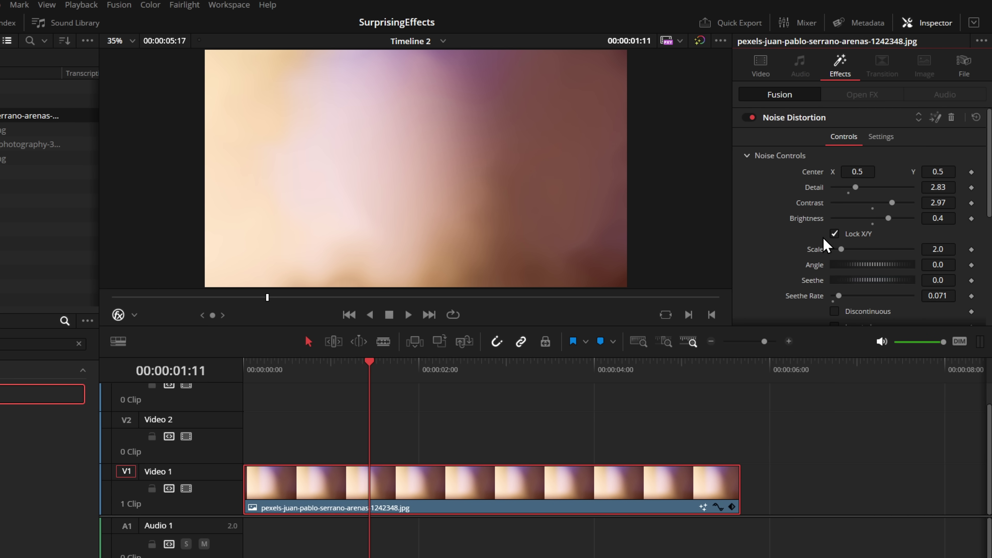
pyautogui.moveTo(854, 189); pyautogui.dragTo(864, 189)
pyautogui.click(240, 365)
pyautogui.press('space')
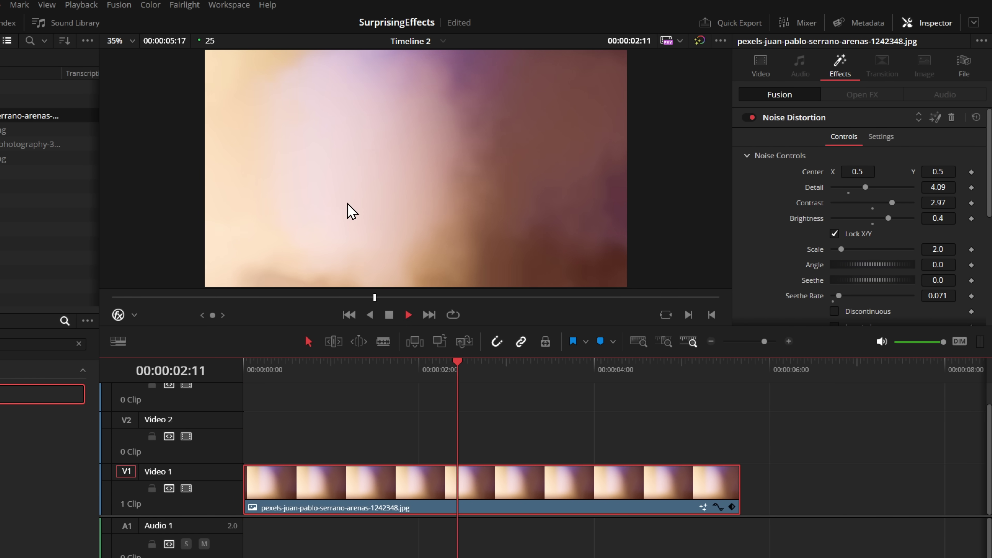
pyautogui.press('space')
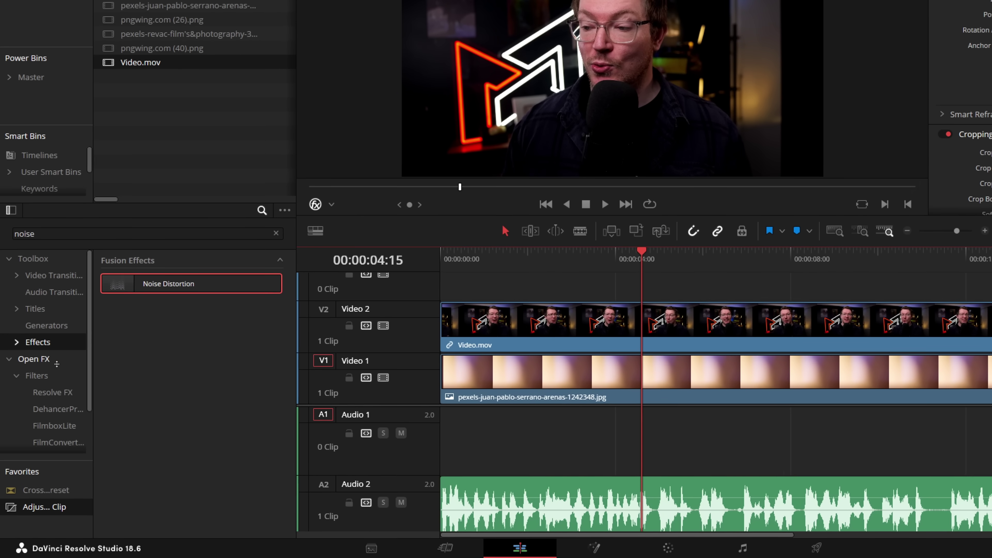
# Show the Open FX category in the Effects library
pyautogui.click(38, 359)
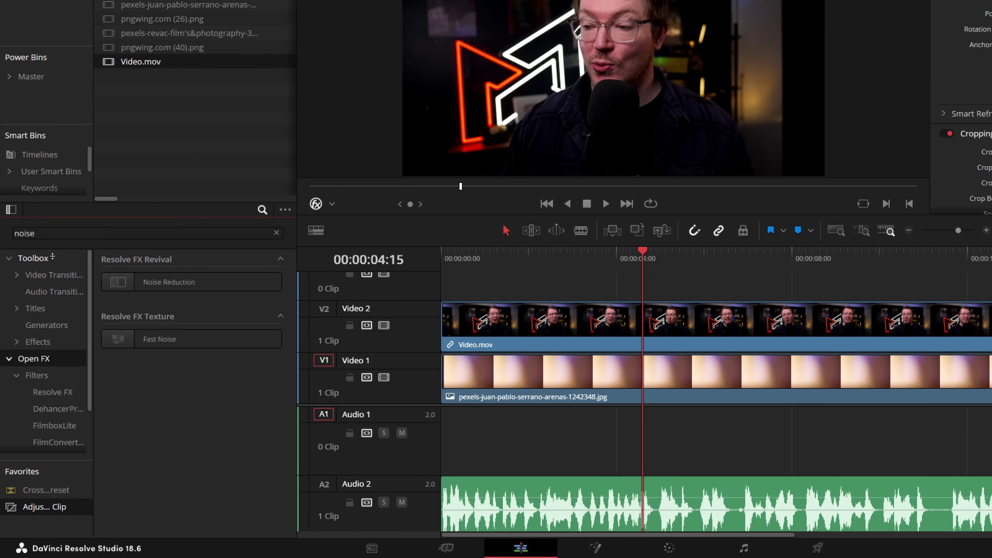
# Search 'trans' and drop the Resolve FX Transform effect onto Video.mov
pyautogui.moveTo(65, 234); pyautogui.dragTo(2, 231)
pyautogui.write('trans')
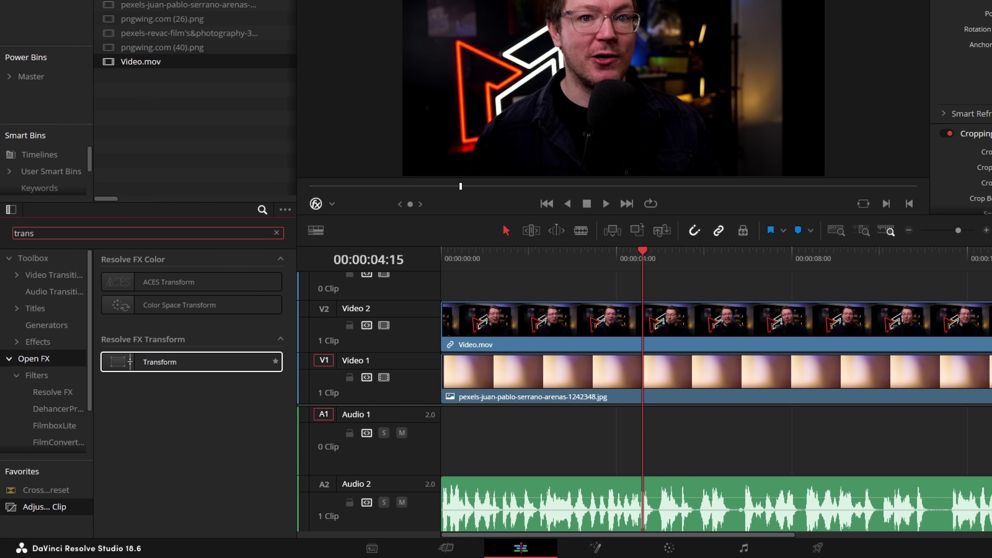
pyautogui.moveTo(160, 362); pyautogui.dragTo(631, 339)
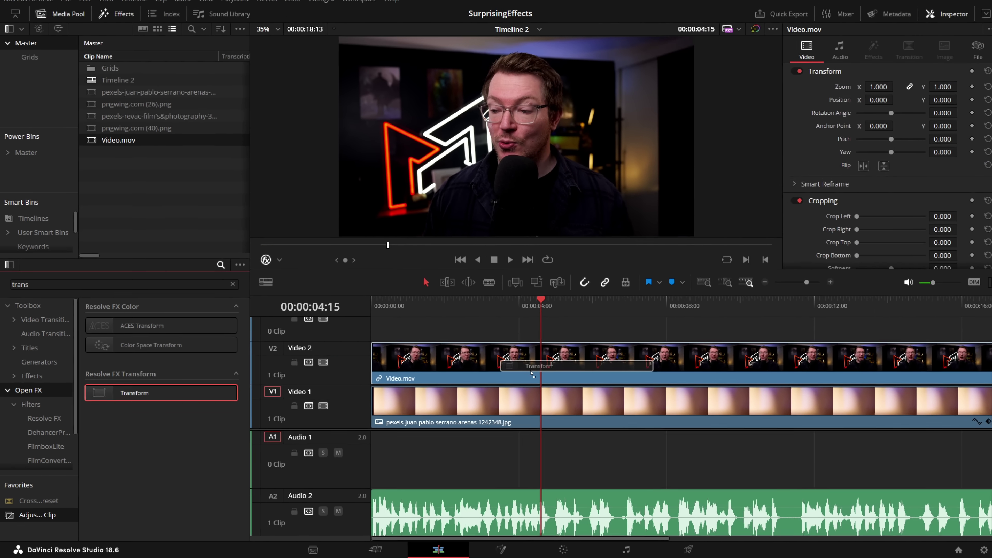
pyautogui.moveTo(532, 374); pyautogui.dragTo(524, 362)
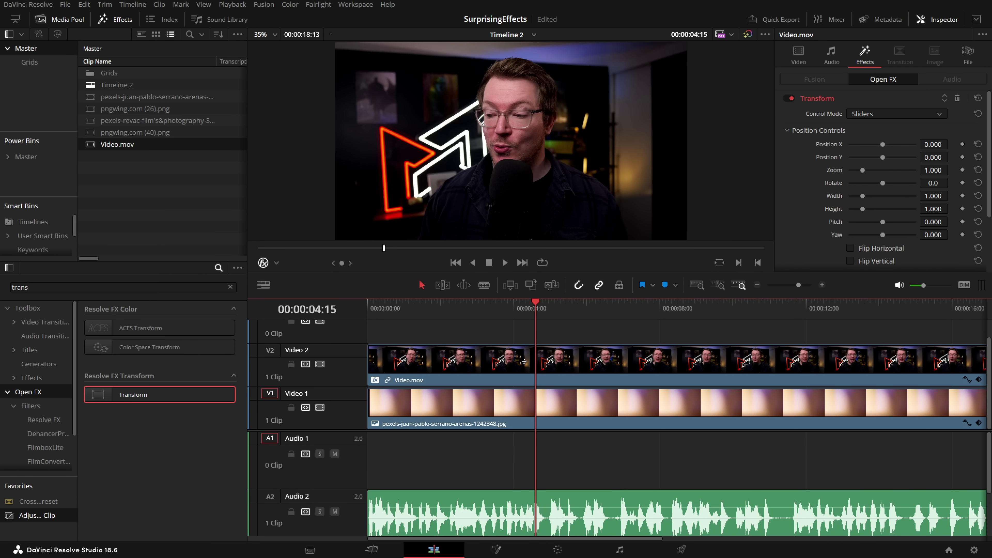
# In the Inspector Effects tab, set Transform Position X to -0.020 and Zoom to 1.238
pyautogui.click(560, 360)
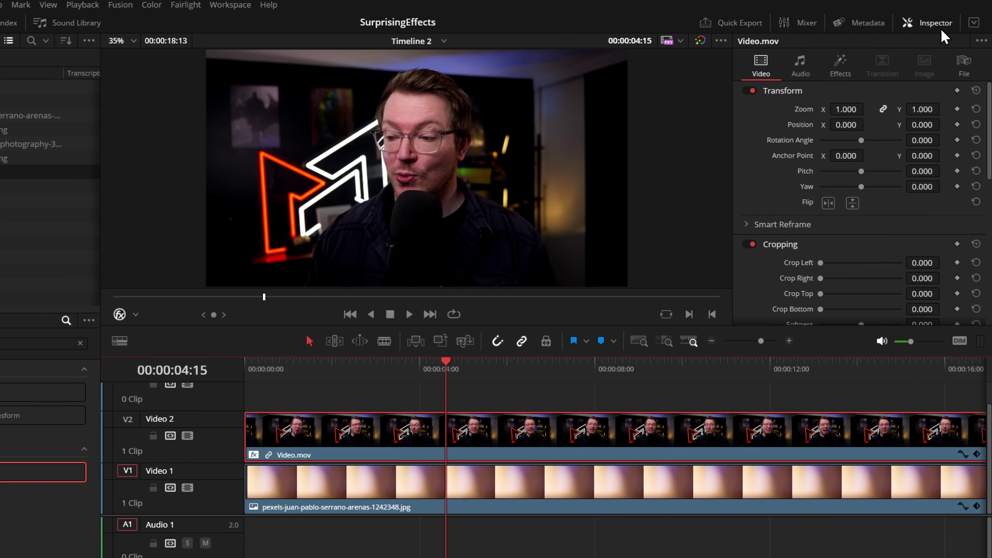
pyautogui.click(865, 54)
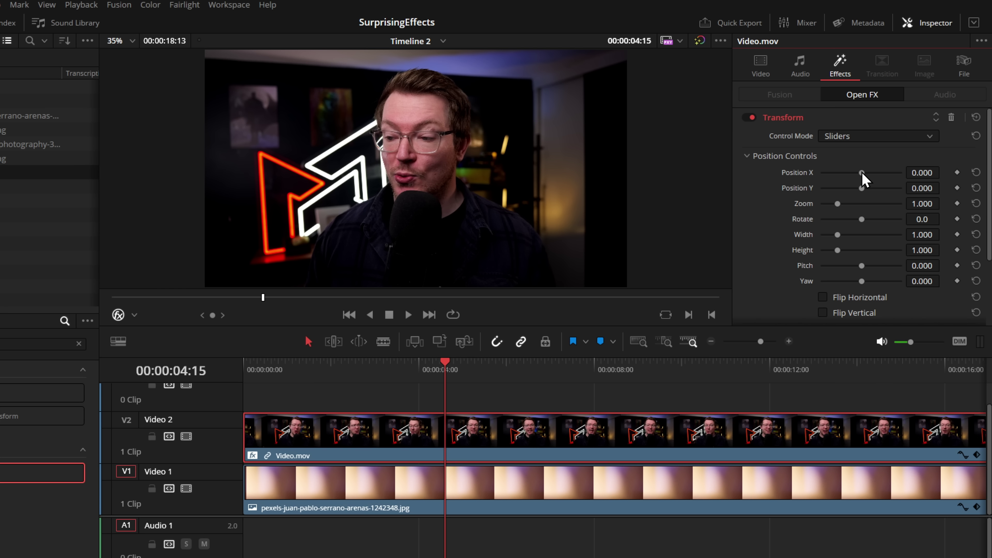
pyautogui.moveTo(862, 174); pyautogui.dragTo(845, 204)
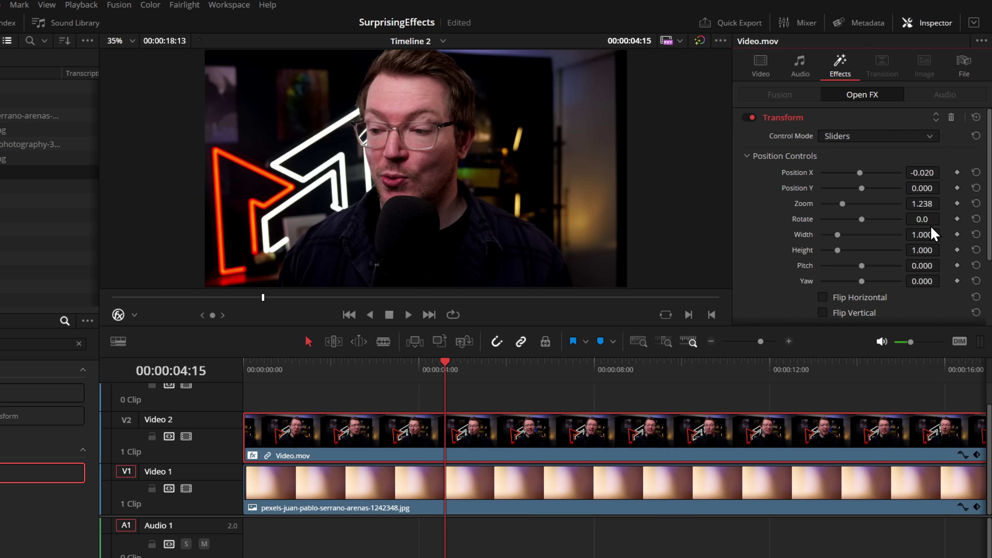
pyautogui.click(976, 117)
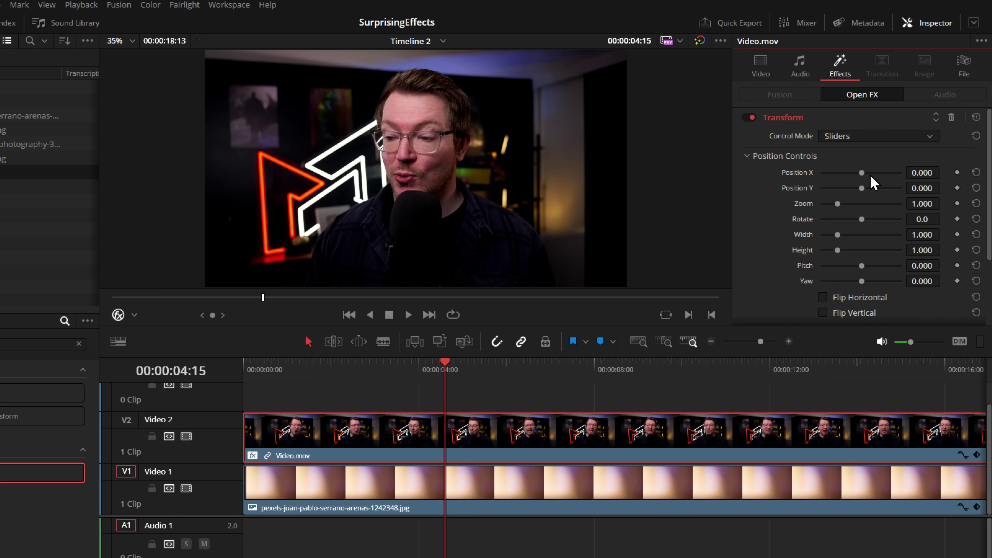
pyautogui.scroll(-3, 799, 228)
pyautogui.click(748, 242)
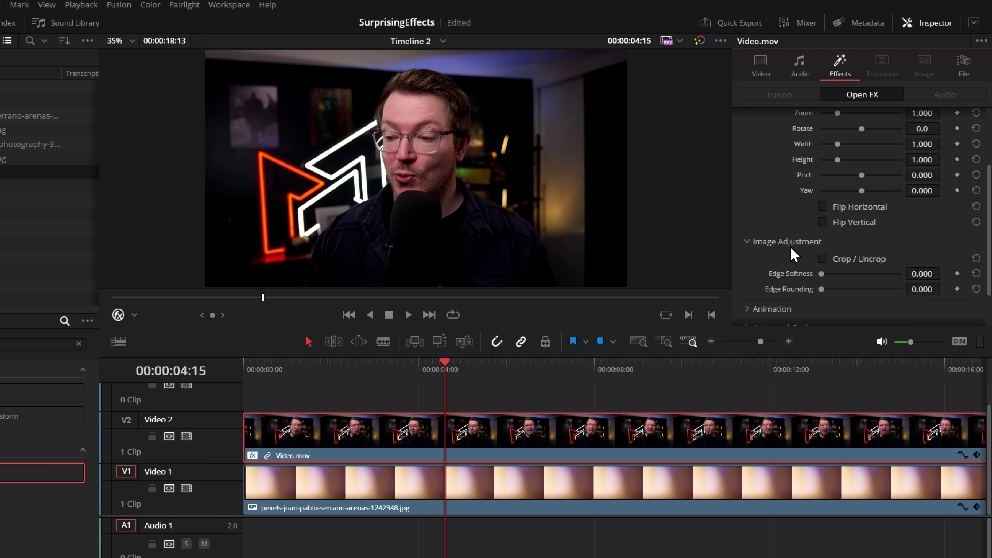
pyautogui.click(822, 259)
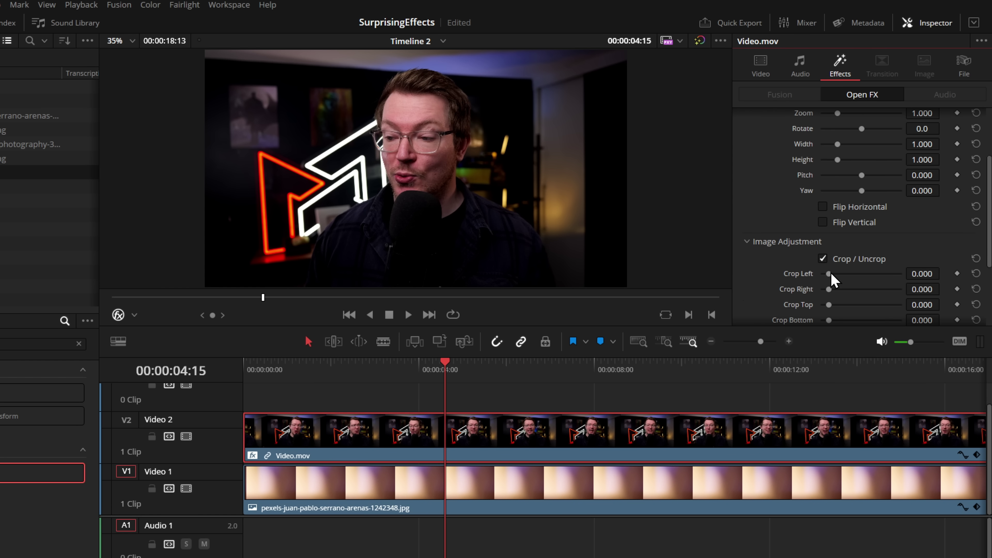
pyautogui.moveTo(830, 272); pyautogui.dragTo(840, 320)
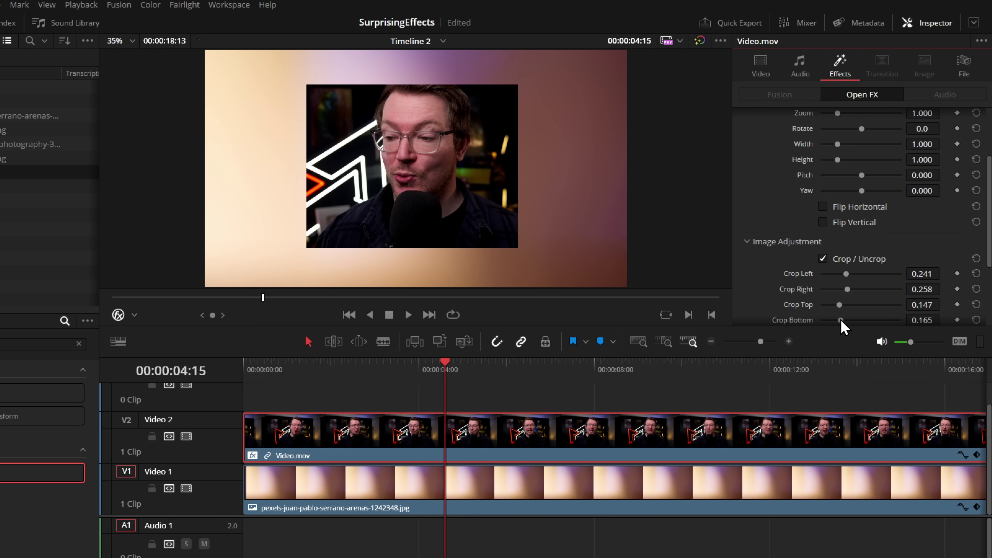
pyautogui.scroll(3, 841, 273)
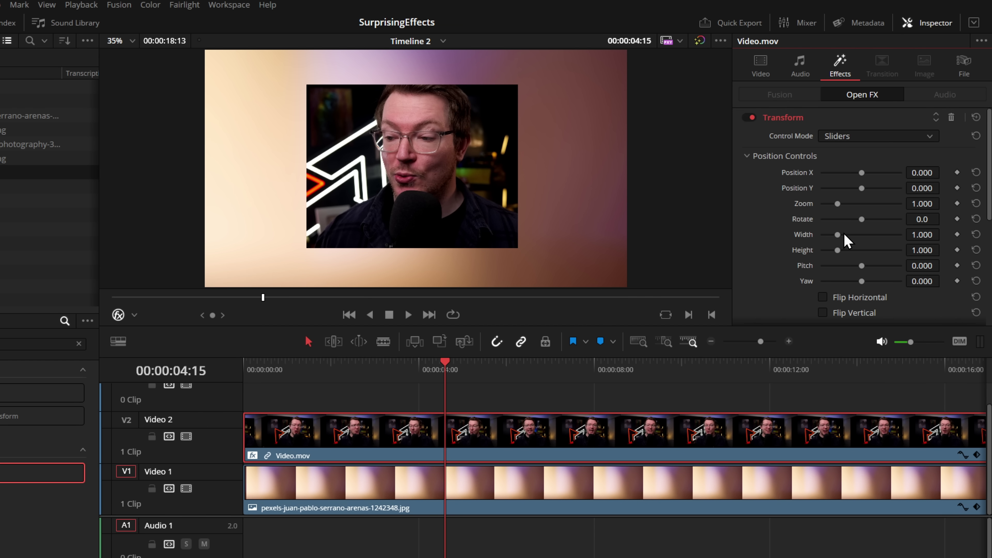
pyautogui.moveTo(862, 173)
pyautogui.mouseDown()
pyautogui.moveTo(845, 173)
pyautogui.moveTo(871, 188)
pyautogui.mouseUp()
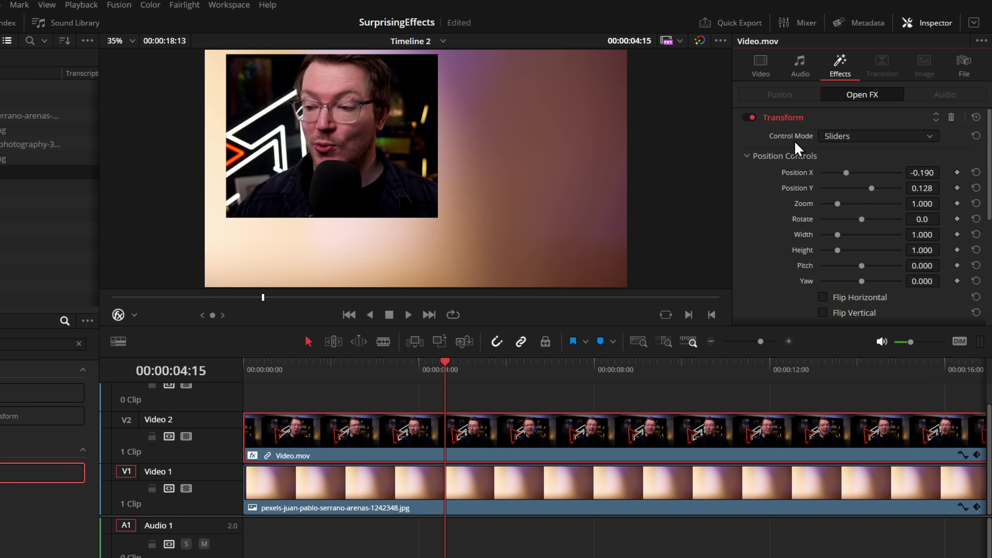
pyautogui.click(760, 70)
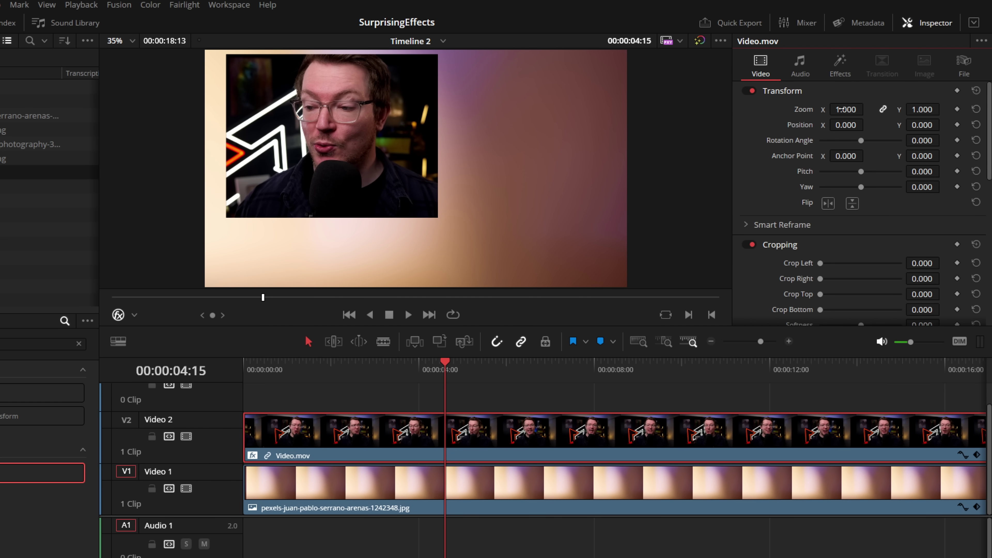
pyautogui.moveTo(845, 125); pyautogui.dragTo(817, 125)
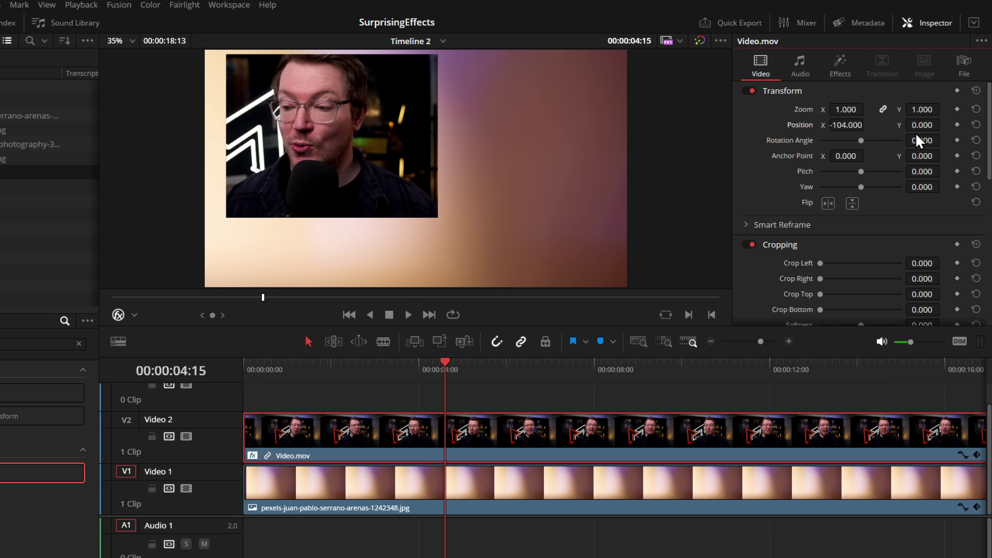
pyautogui.moveTo(922, 125); pyautogui.dragTo(910, 125)
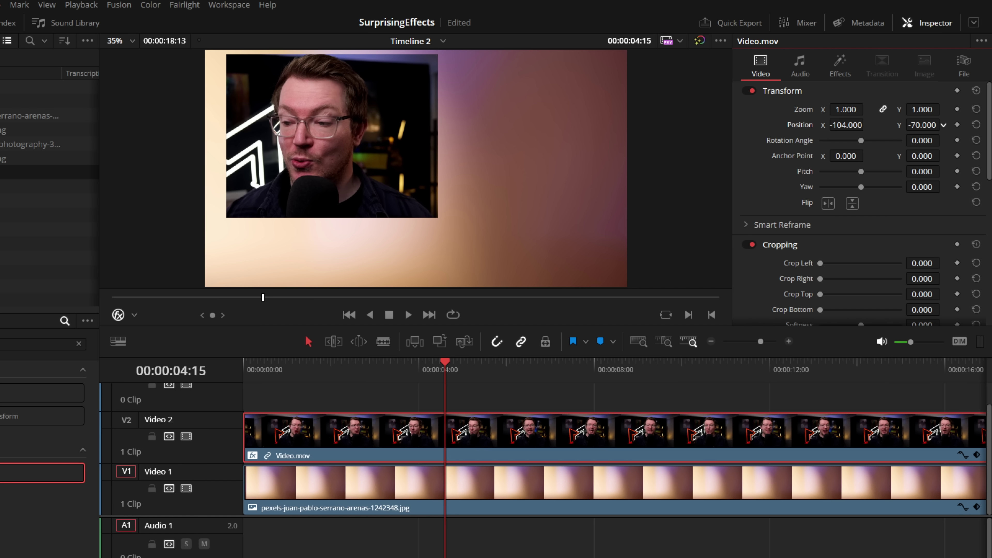
pyautogui.moveTo(845, 125); pyautogui.dragTo(867, 124)
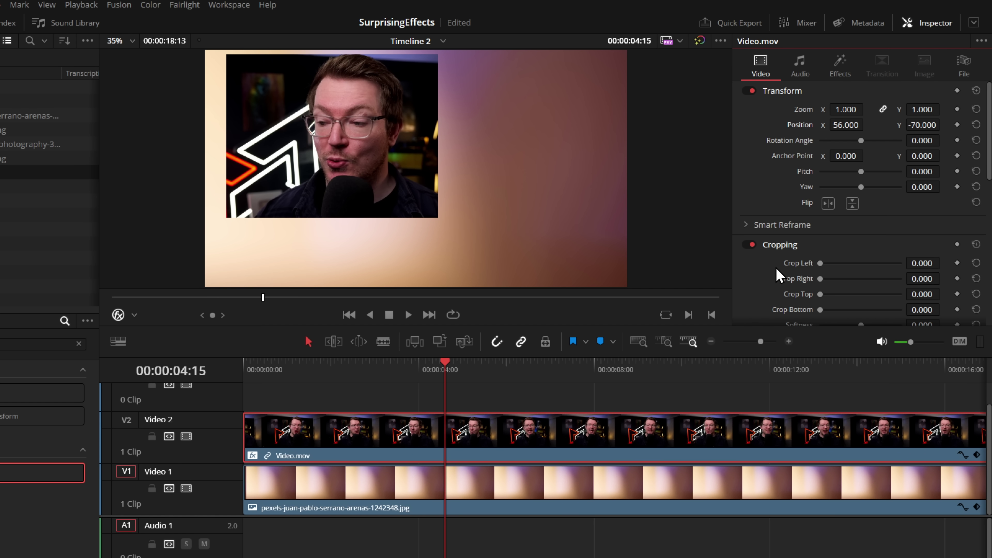
pyautogui.hotkey('ctrl', 's')
pyautogui.click(841, 70)
pyautogui.click(976, 118)
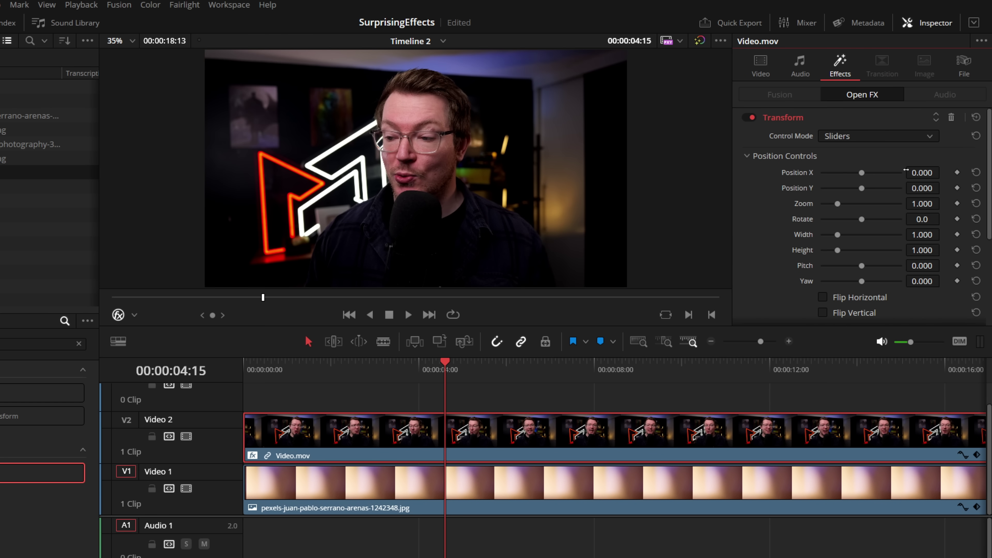
pyautogui.scroll(-5, 821, 207)
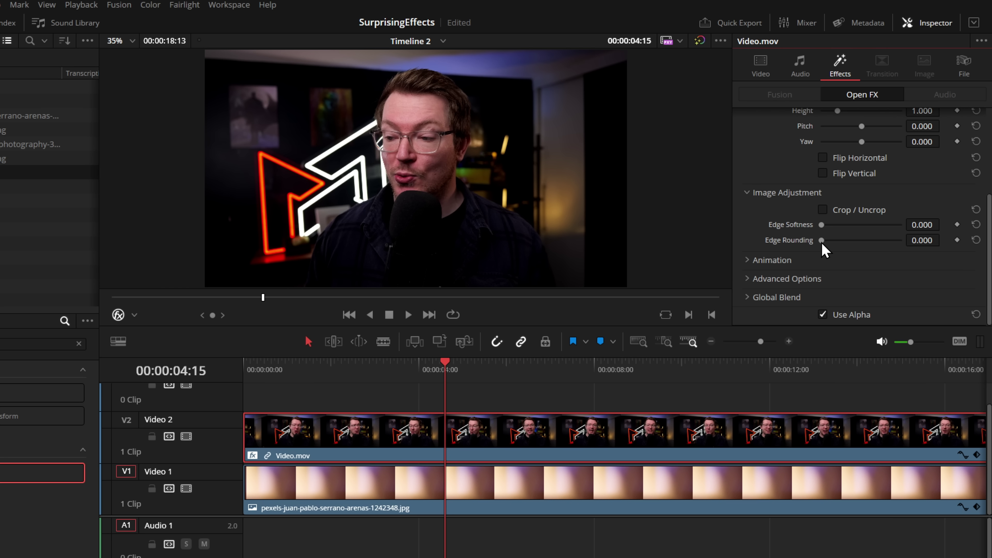
pyautogui.moveTo(822, 242); pyautogui.dragTo(834, 213)
pyautogui.scroll(5, 866, 230)
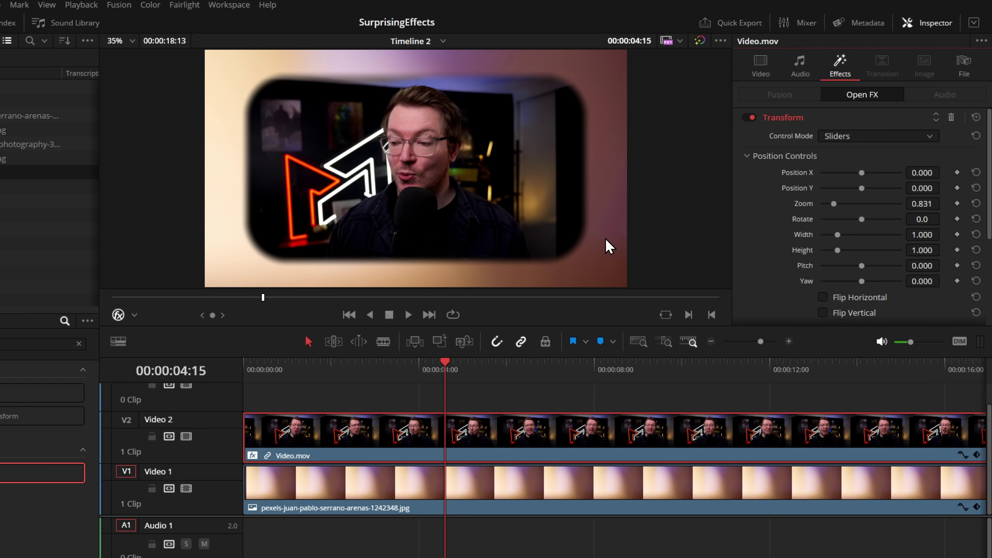
pyautogui.scroll(-5, 816, 194)
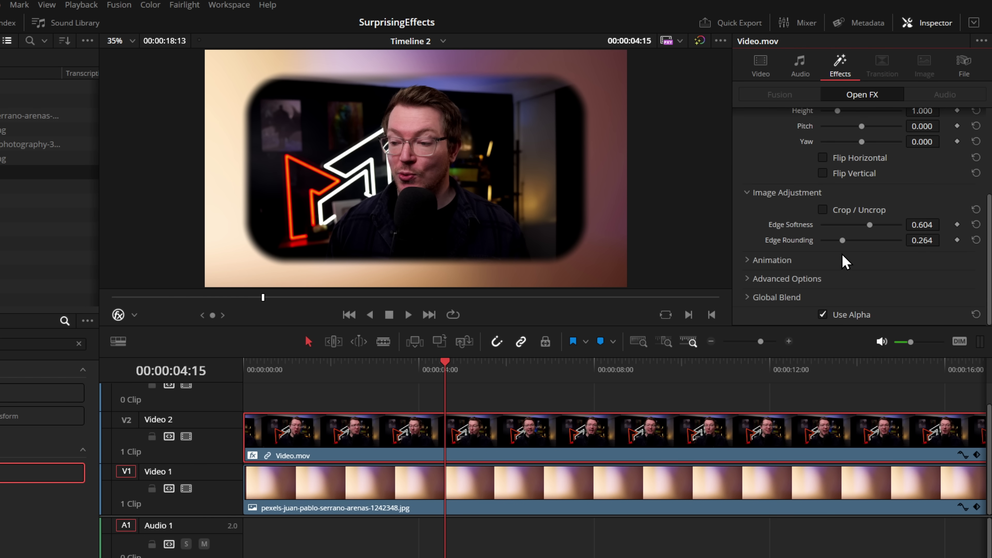
pyautogui.moveTo(842, 240); pyautogui.dragTo(912, 240)
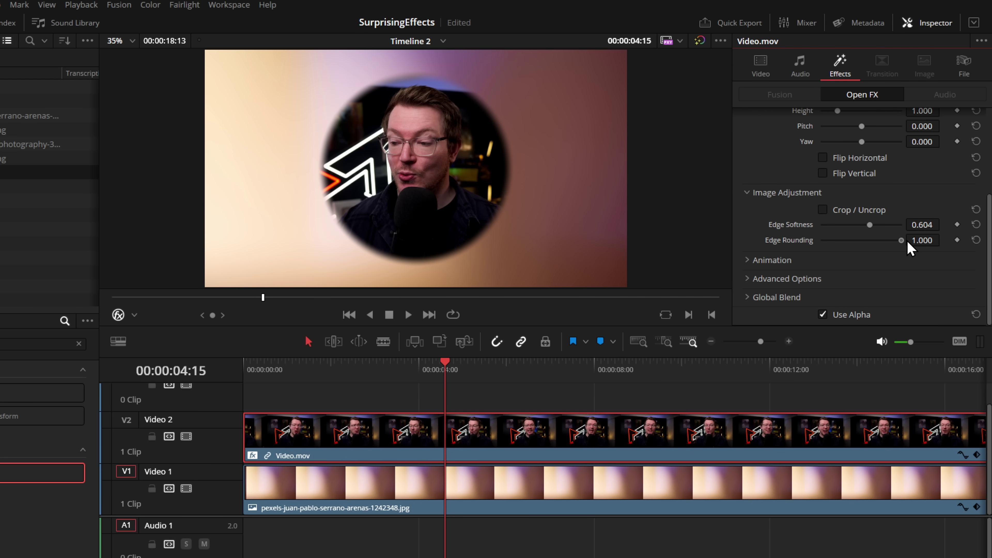
pyautogui.moveTo(908, 246); pyautogui.dragTo(800, 242)
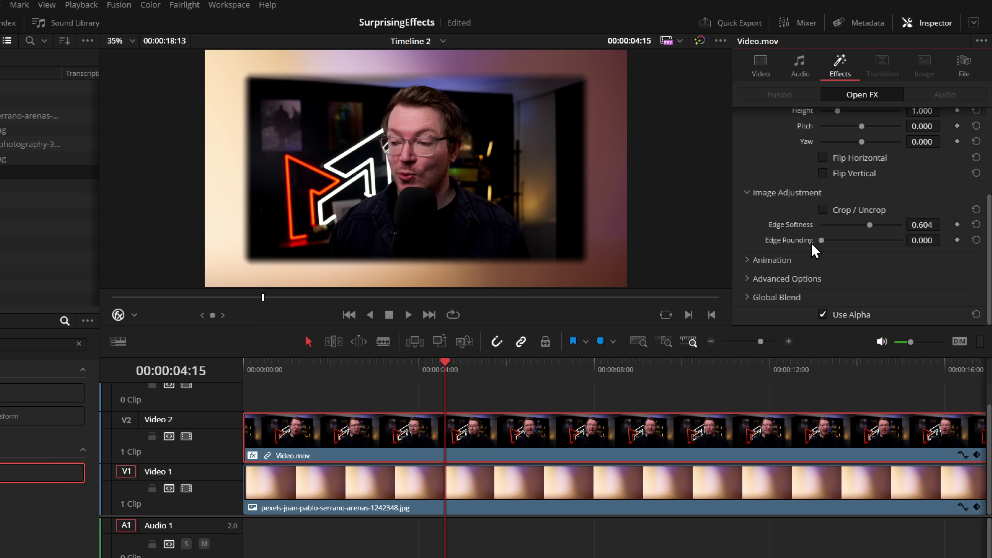
pyautogui.scroll(5, 813, 250)
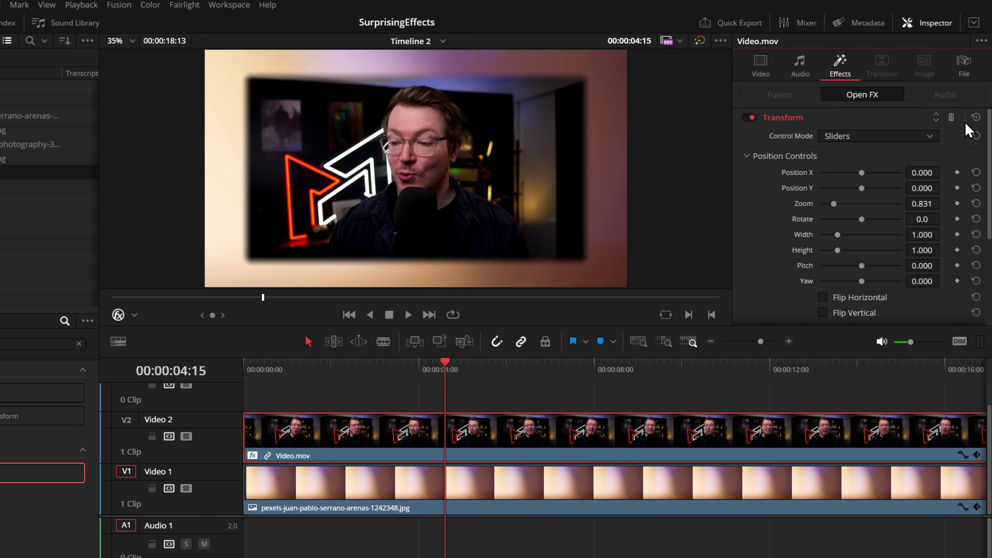
pyautogui.click(976, 117)
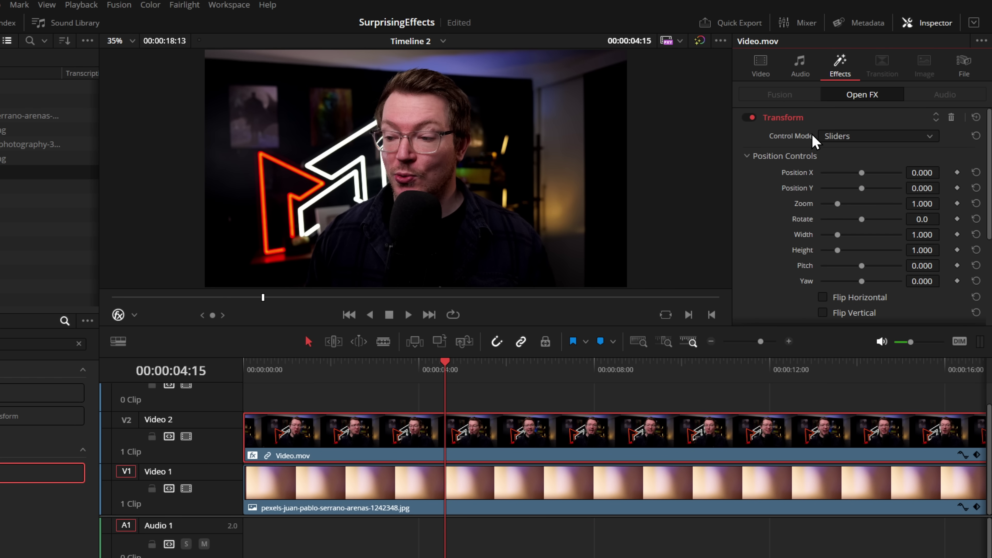
# Set Control Mode to Interactive - Canvas and turn on the viewer's Open FX Overlay
pyautogui.click(874, 135)
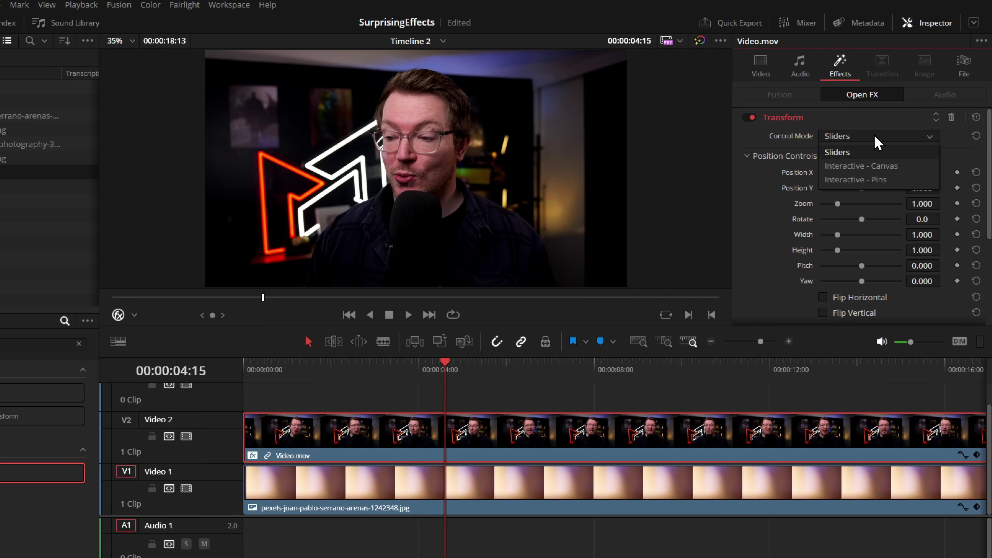
pyautogui.click(861, 166)
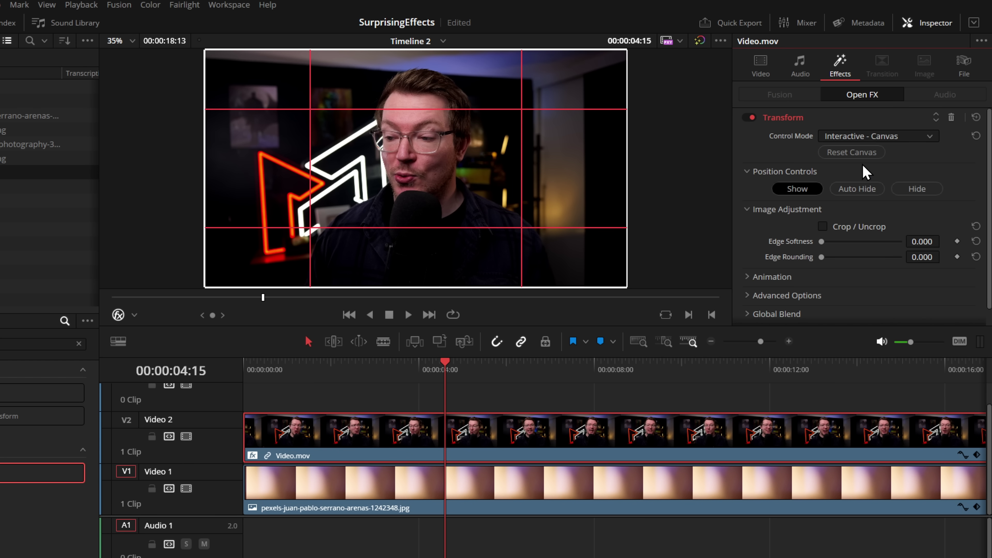
pyautogui.click(135, 316)
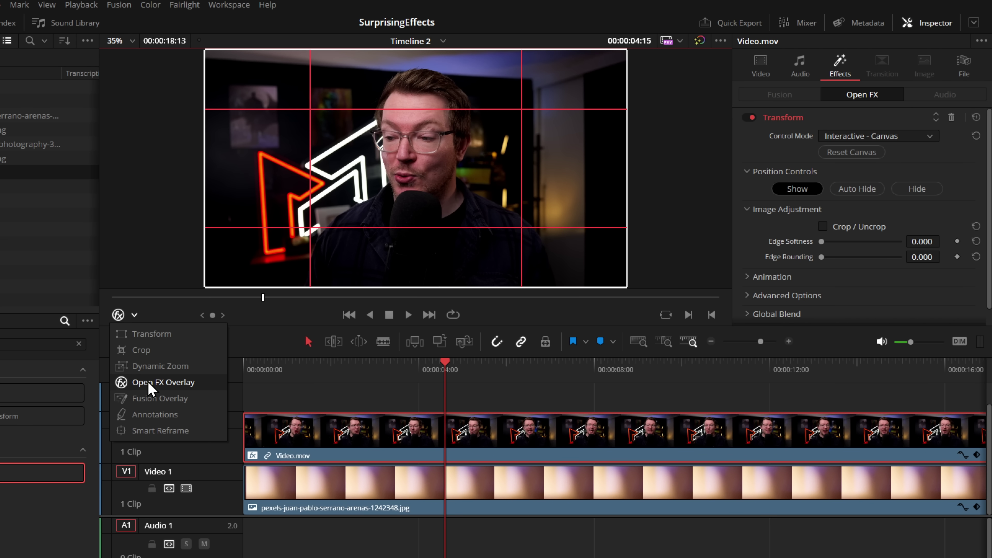
# Drag the grid corners to pin Video.mov into a tilted perspective panel at upper left
pyautogui.moveTo(274, 90); pyautogui.dragTo(501, 226)
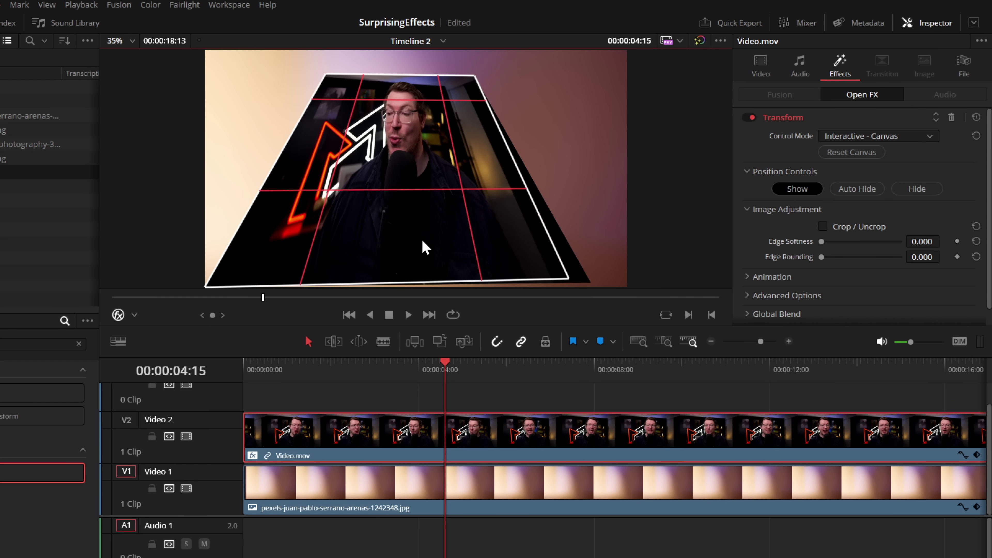
pyautogui.moveTo(425, 247); pyautogui.dragTo(379, 183)
pyautogui.moveTo(271, 237); pyautogui.dragTo(277, 214)
pyautogui.moveTo(453, 194); pyautogui.dragTo(527, 265)
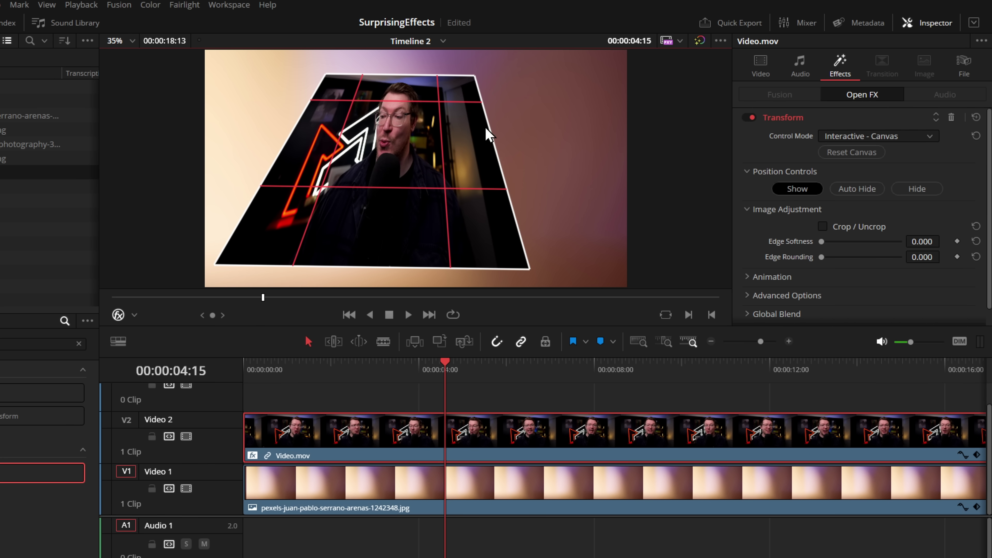
pyautogui.moveTo(460, 100); pyautogui.dragTo(607, 100)
pyautogui.moveTo(365, 97); pyautogui.dragTo(267, 91)
pyautogui.moveTo(567, 102); pyautogui.dragTo(363, 93)
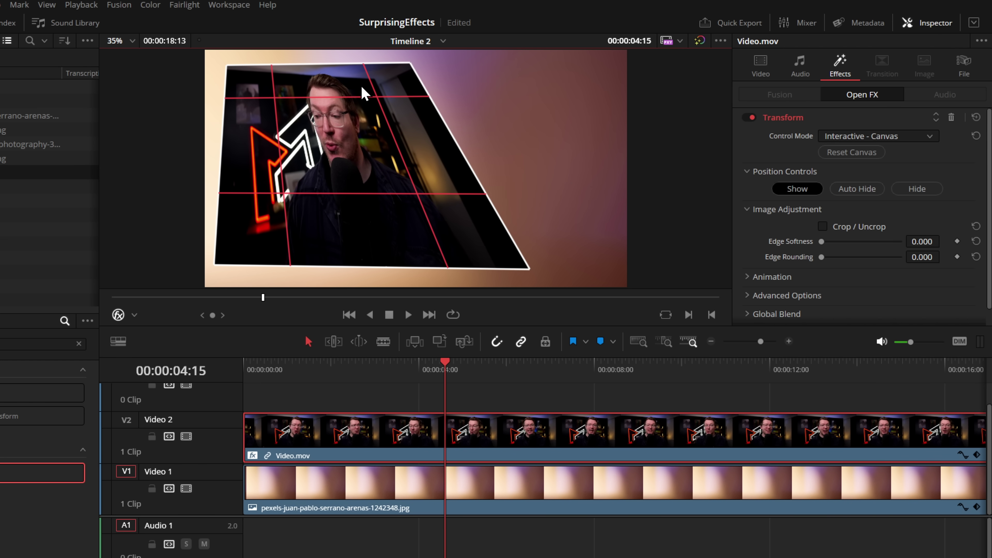
pyautogui.moveTo(483, 243); pyautogui.dragTo(365, 189)
pyautogui.moveTo(238, 228)
pyautogui.mouseDown()
pyautogui.moveTo(255, 218)
pyautogui.moveTo(246, 218)
pyautogui.mouseUp()
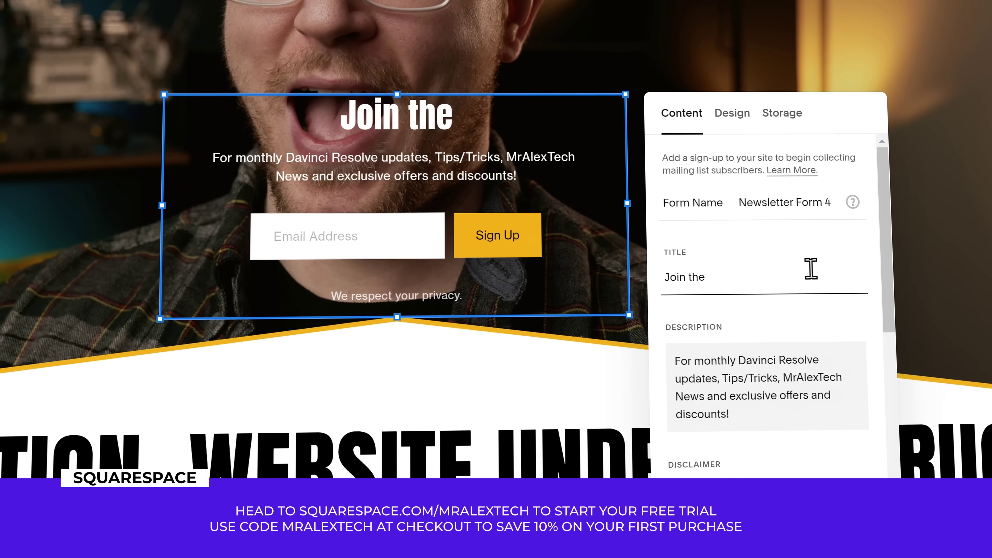
# Lengthen the newsletter title with 'Newslett' and apply the grey, orange and brown palette
pyautogui.write('Newslett')
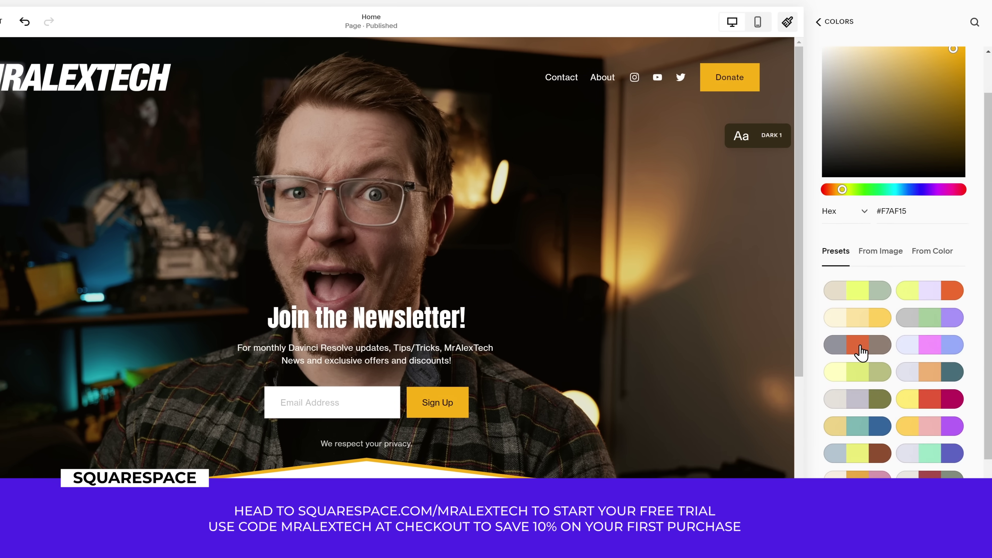
pyautogui.click(860, 346)
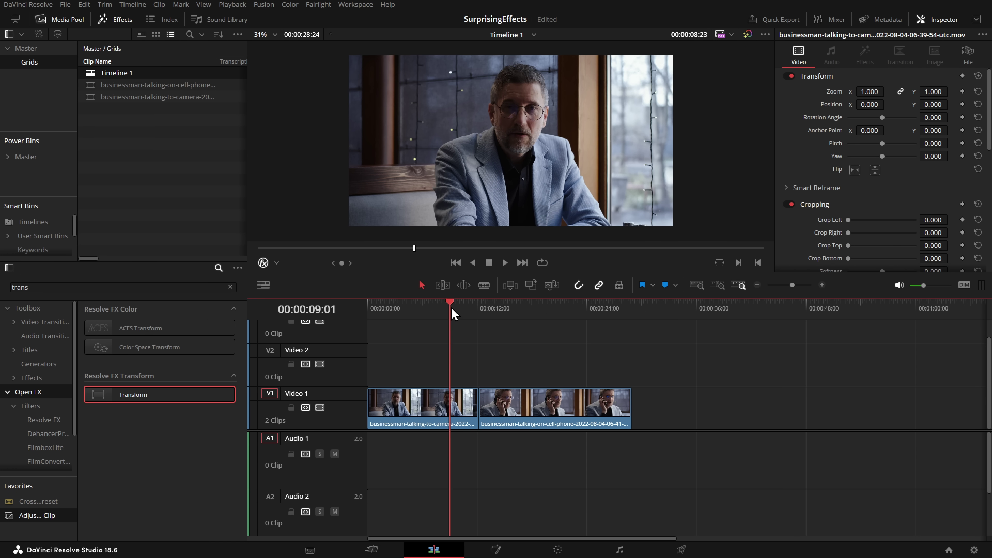
# Extend the adjustment clip on Video 2 across both businessman clips
pyautogui.moveTo(453, 312)
pyautogui.mouseDown()
pyautogui.moveTo(514, 311)
pyautogui.moveTo(447, 310)
pyautogui.mouseUp()
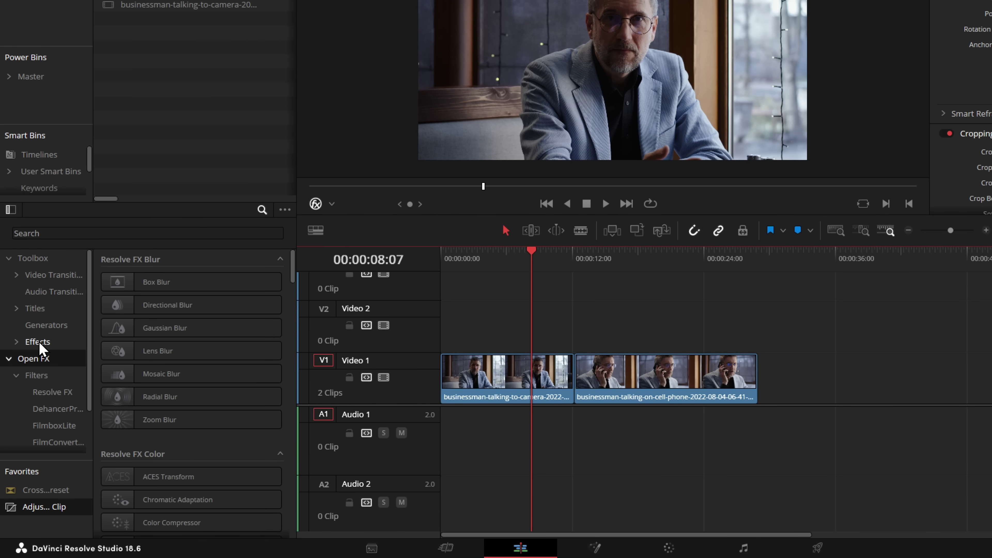
pyautogui.click(37, 341)
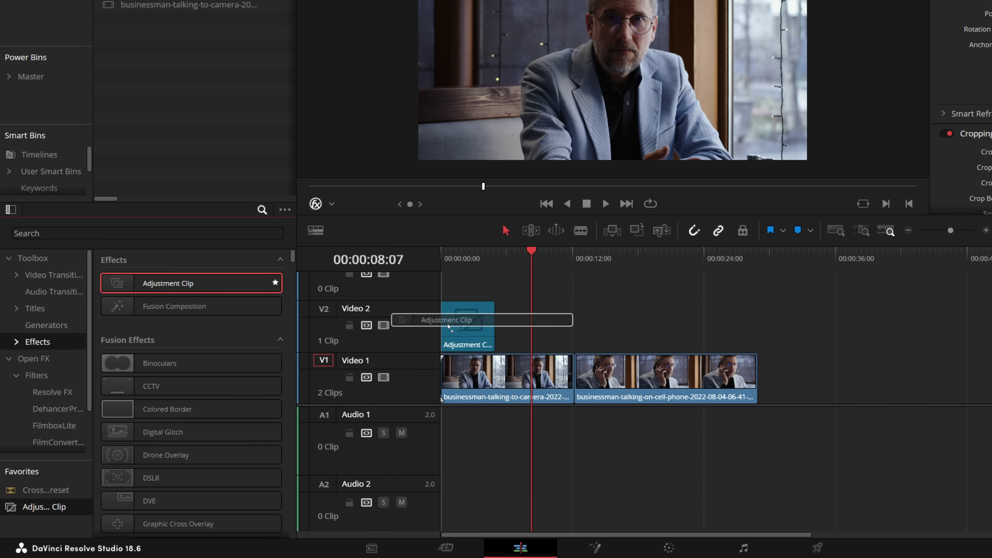
pyautogui.moveTo(490, 323); pyautogui.dragTo(755, 331)
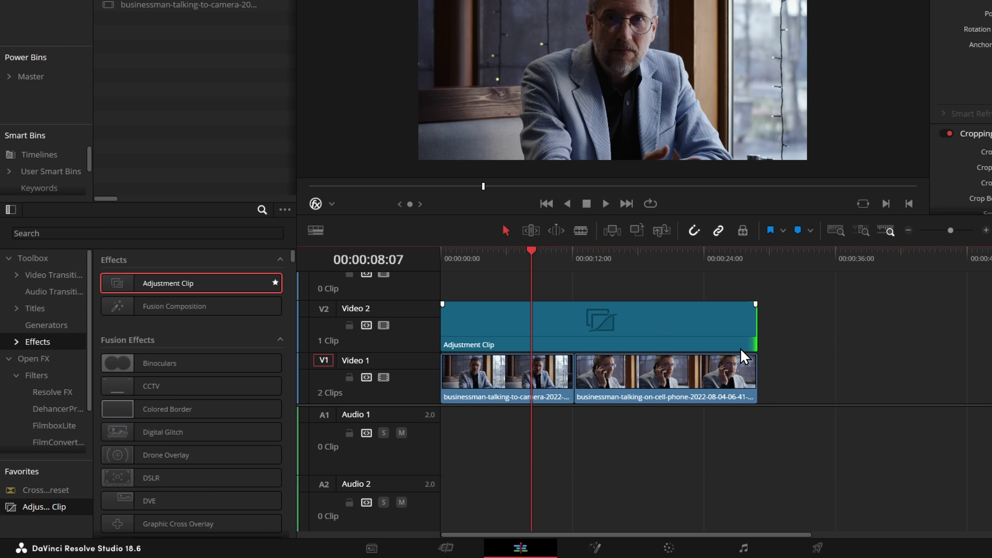
# Search 'gr' in Open FX and apply the Grid effect to the adjustment clip
pyautogui.click(33, 358)
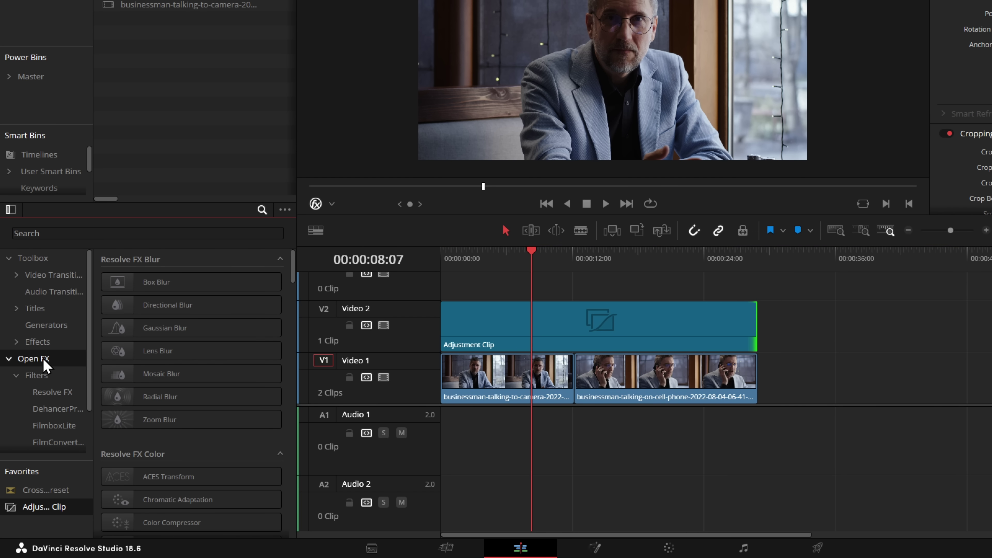
pyautogui.write('grid')
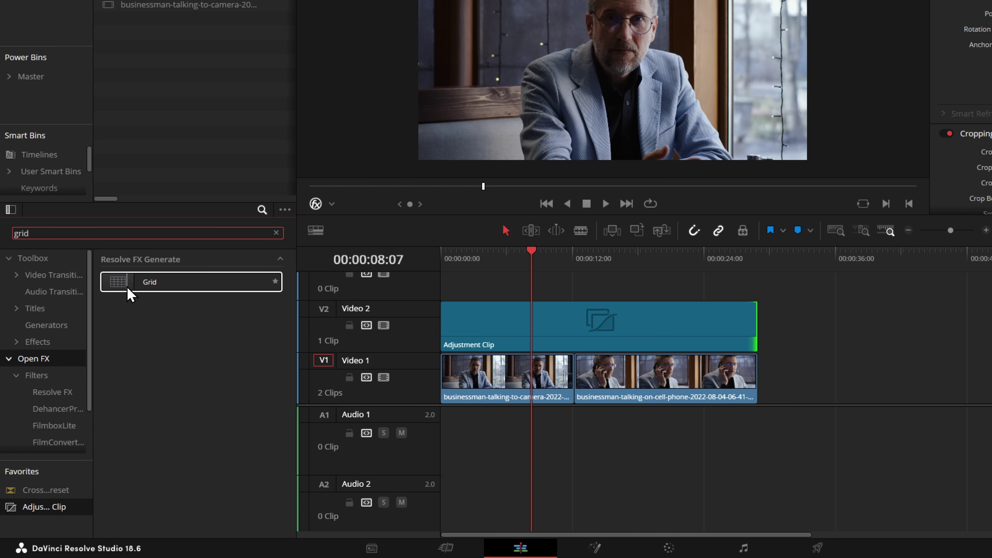
pyautogui.moveTo(132, 288); pyautogui.dragTo(360, 297)
pyautogui.moveTo(486, 332); pyautogui.dragTo(486, 332)
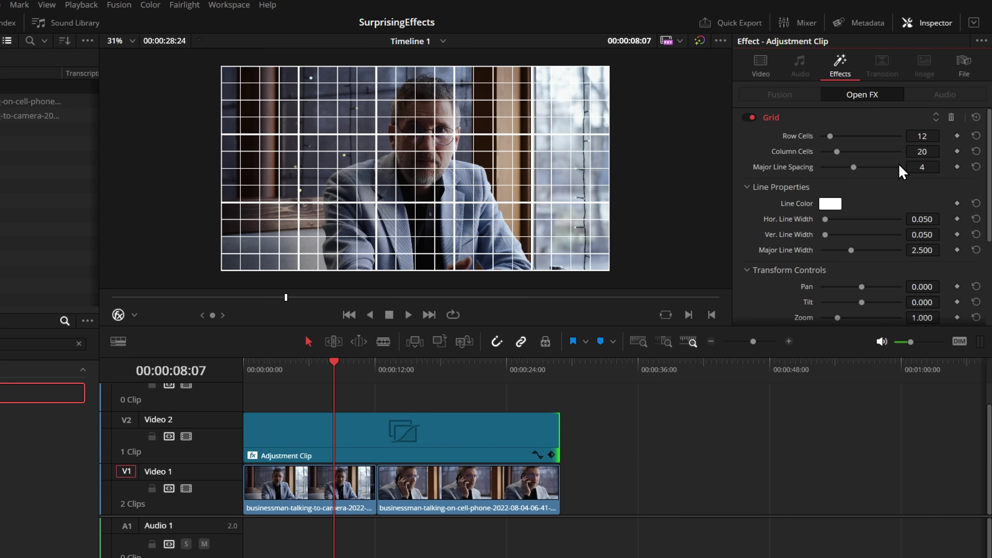
# Set the grid's Row Cells and Column Cells to 3
pyautogui.click(918, 137)
pyautogui.write('3')
pyautogui.click(916, 151)
pyautogui.press('Return')
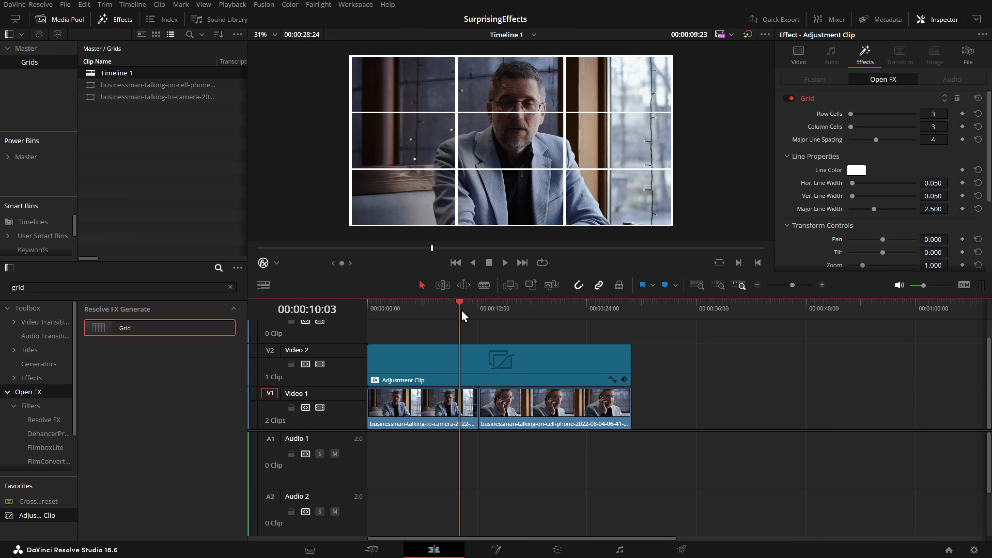
# Scrub into the phone clip and zoom it to 1.150 under the grid
pyautogui.moveTo(352, 377); pyautogui.dragTo(386, 376)
pyautogui.moveTo(487, 313); pyautogui.dragTo(512, 310)
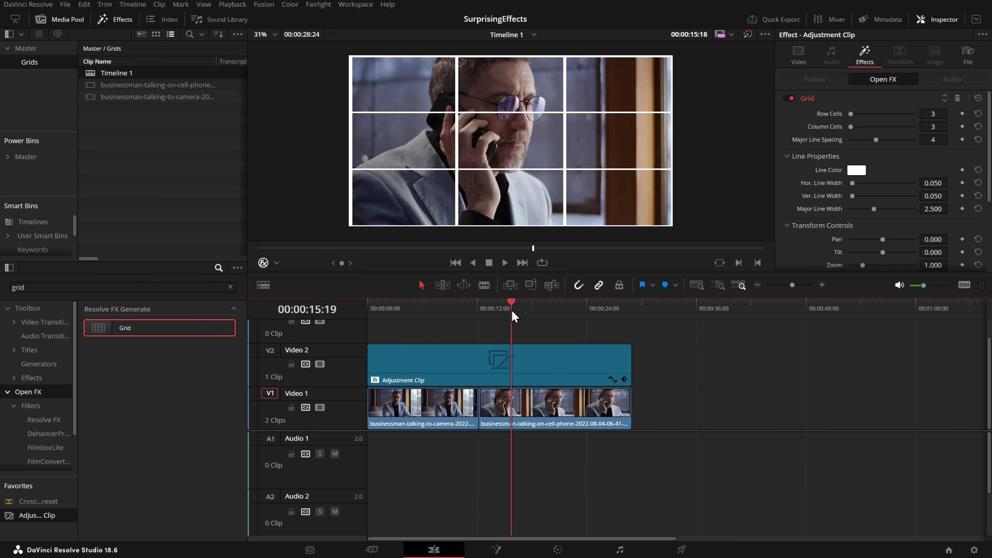
pyautogui.click(553, 407)
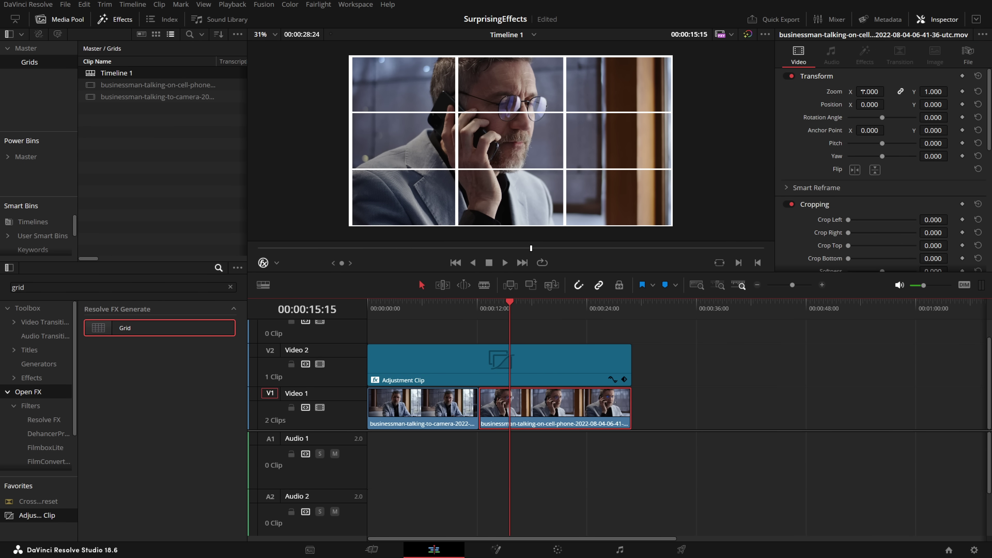
pyautogui.moveTo(861, 92); pyautogui.dragTo(951, 105)
pyautogui.moveTo(496, 320)
pyautogui.mouseDown()
pyautogui.moveTo(476, 308)
pyautogui.moveTo(440, 311)
pyautogui.moveTo(508, 316)
pyautogui.mouseUp()
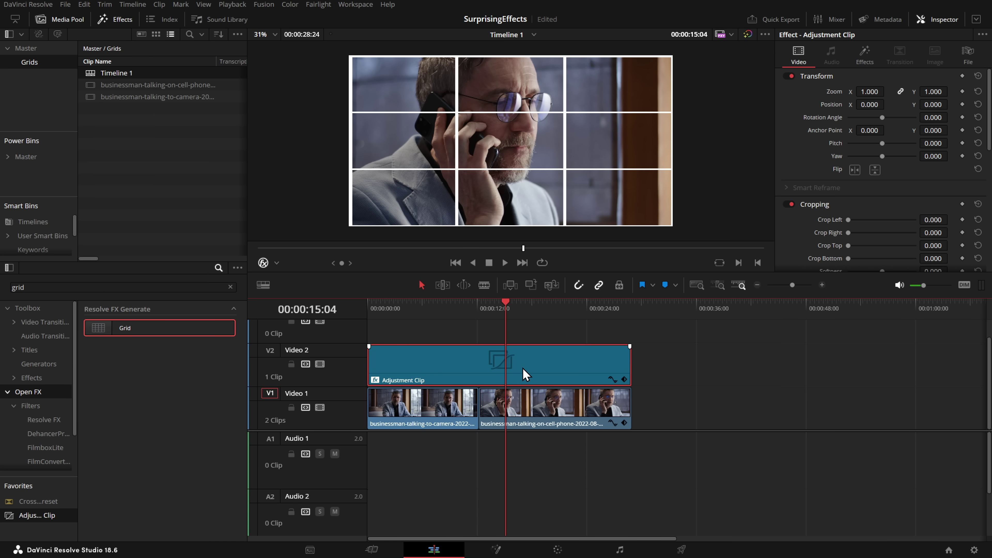
# Toggle the adjustment clip with D, leaving it disabled so the grid is hidden
pyautogui.press('d')
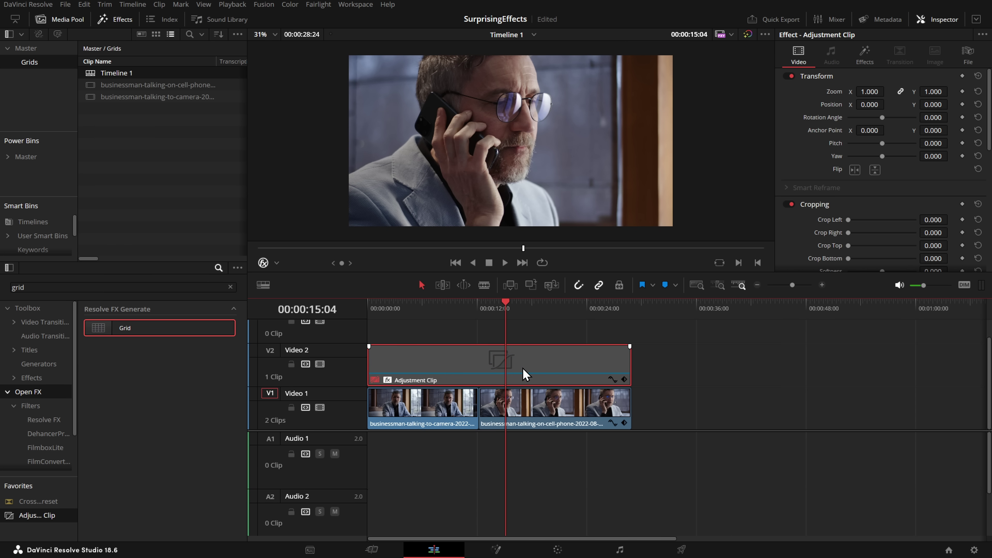
pyautogui.press('d')
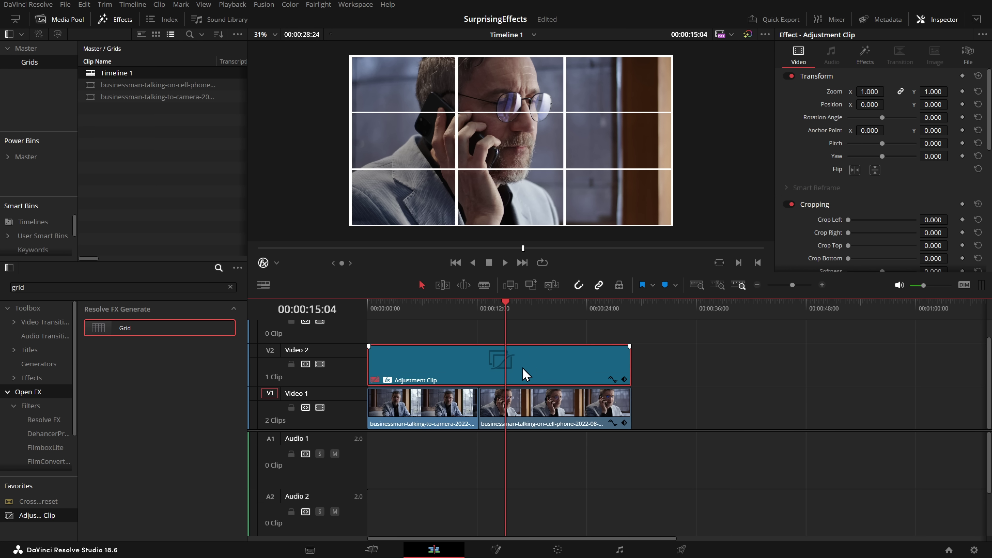
pyautogui.press('d')
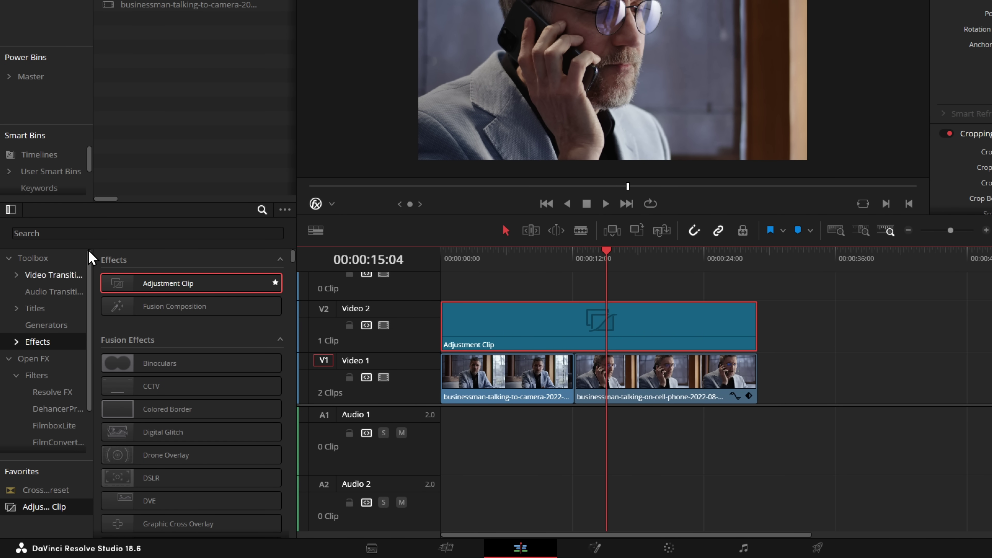
# Apply Watermark to the adjustment clip, change its text to the channel name, and enable Use Logo
pyautogui.write('water')
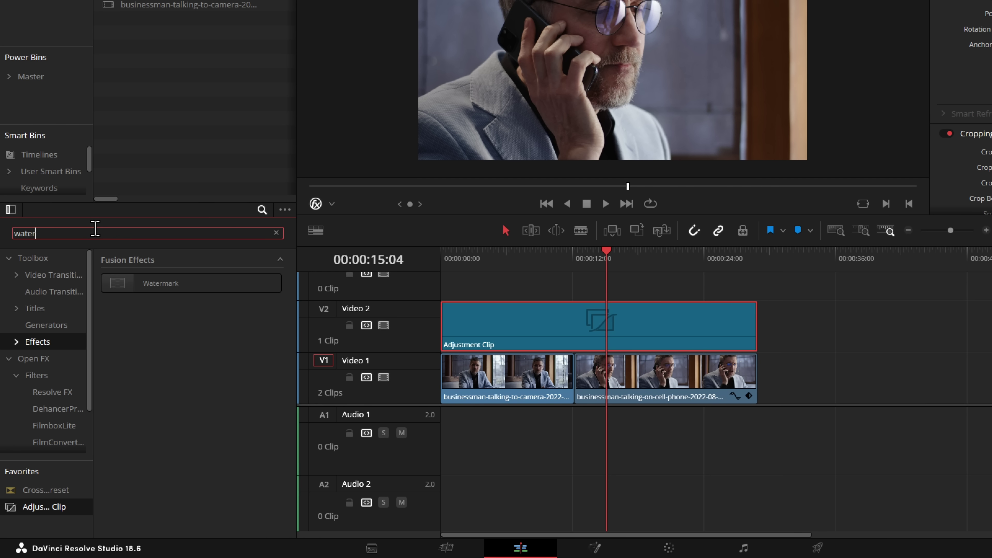
pyautogui.moveTo(133, 282); pyautogui.dragTo(496, 323)
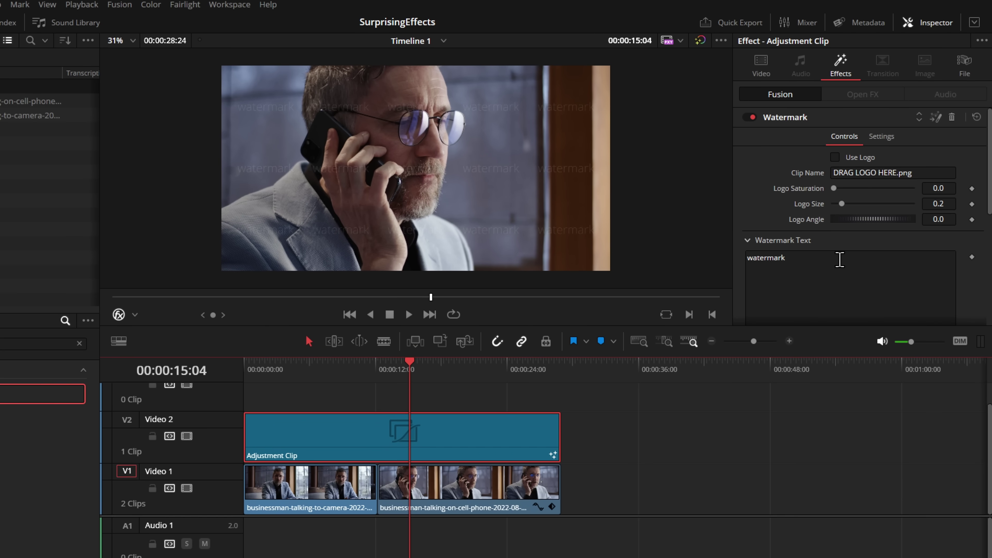
pyautogui.doubleClick(831, 216)
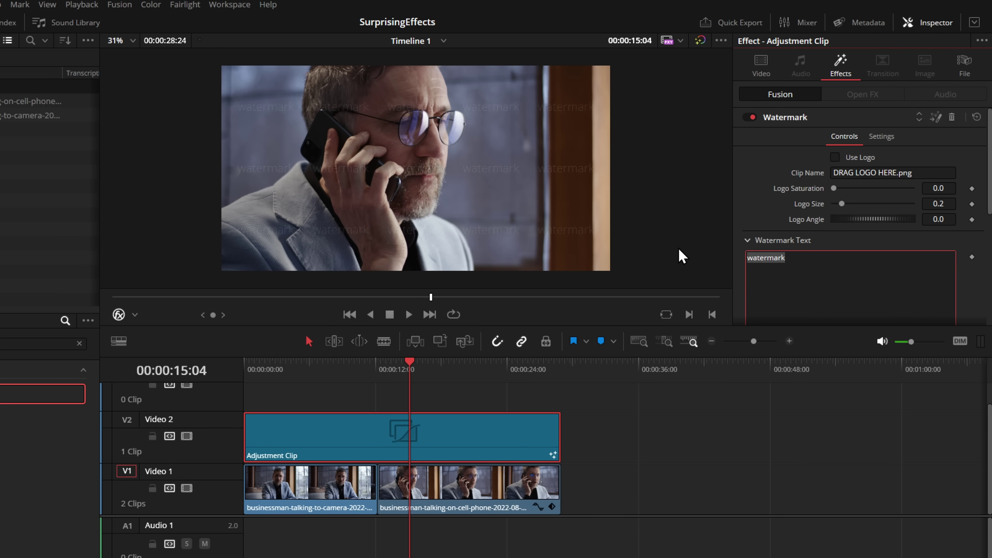
pyautogui.write('MRALEXTECH')
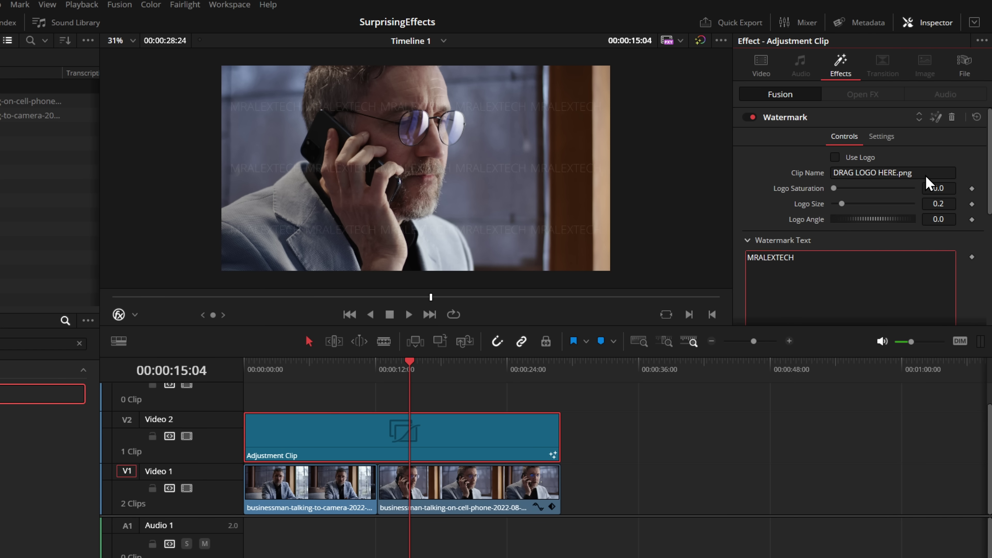
pyautogui.click(834, 157)
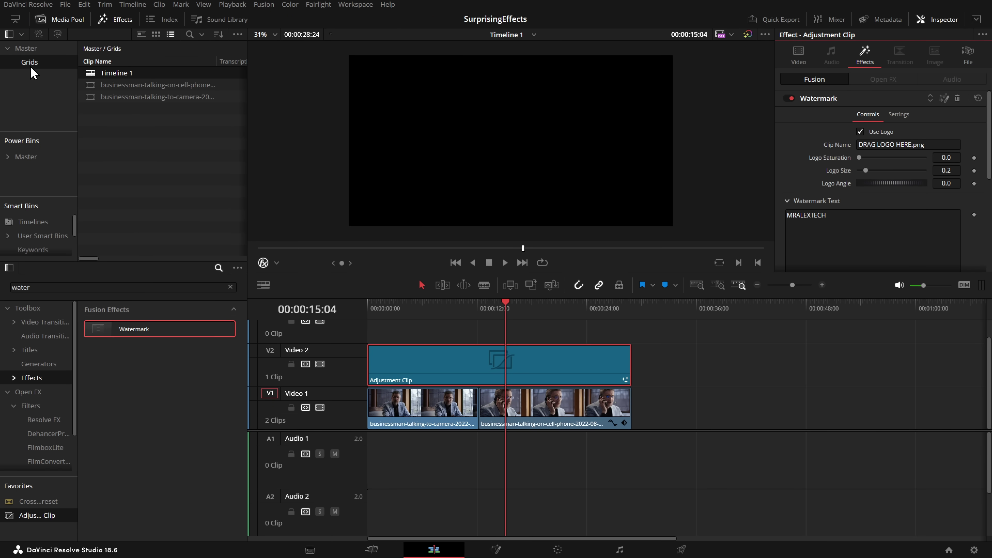
pyautogui.click(26, 48)
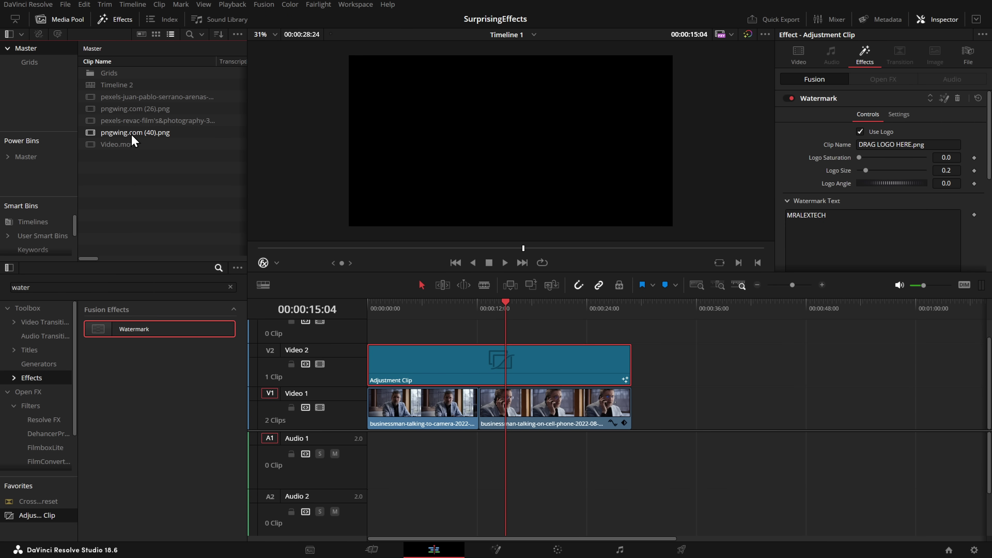
# Make pngwing.com (40).png the watermark logo, raising Logo Saturation, Logo Size and Blend to 0.48
pyautogui.moveTo(122, 134); pyautogui.dragTo(892, 148)
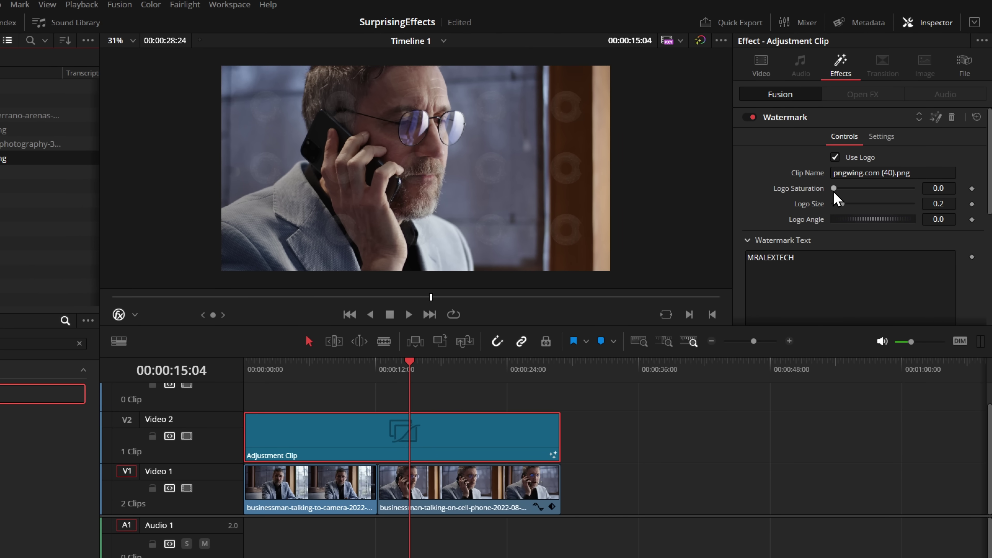
pyautogui.moveTo(860, 158); pyautogui.dragTo(855, 205)
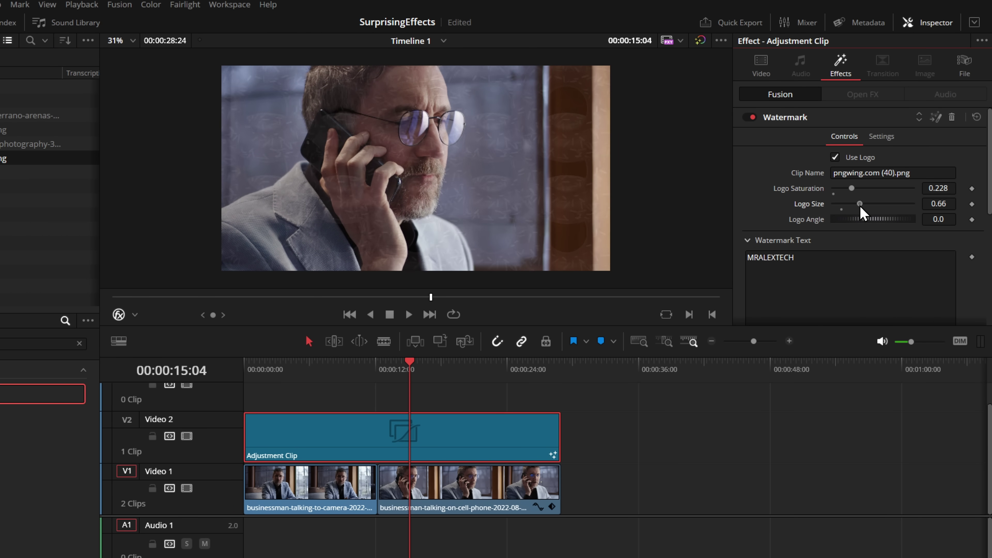
pyautogui.scroll(-5, 824, 253)
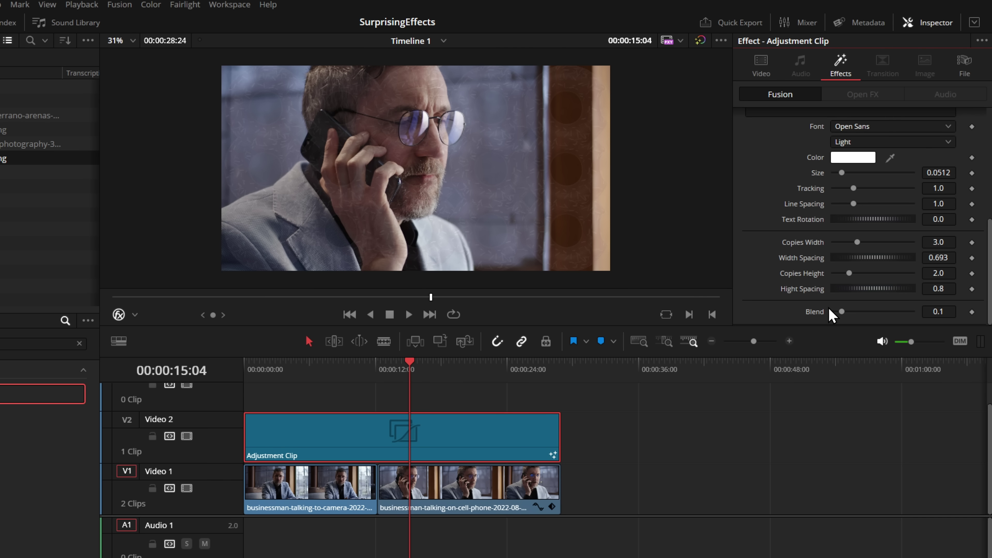
pyautogui.moveTo(844, 313); pyautogui.dragTo(874, 323)
pyautogui.click(625, 512)
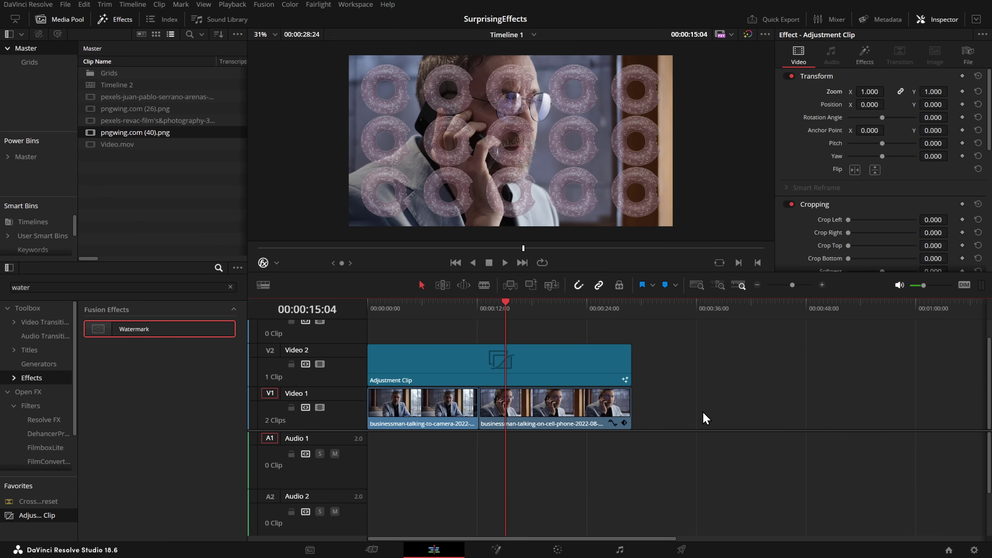
# Move both businessman clips up to Video 3 and reduce their Zoom inside the donut wall
pyautogui.moveTo(705, 418); pyautogui.dragTo(374, 403)
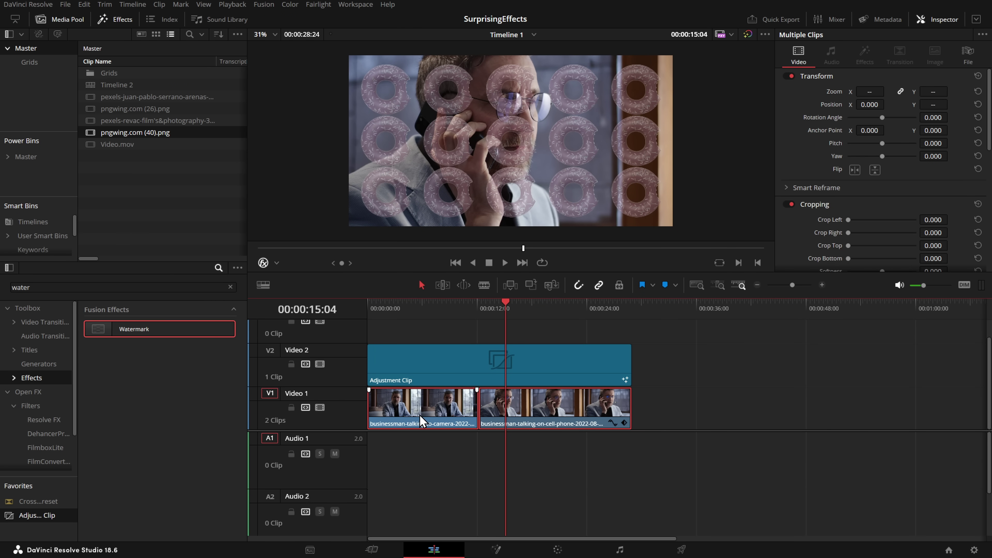
pyautogui.moveTo(450, 415); pyautogui.dragTo(454, 334)
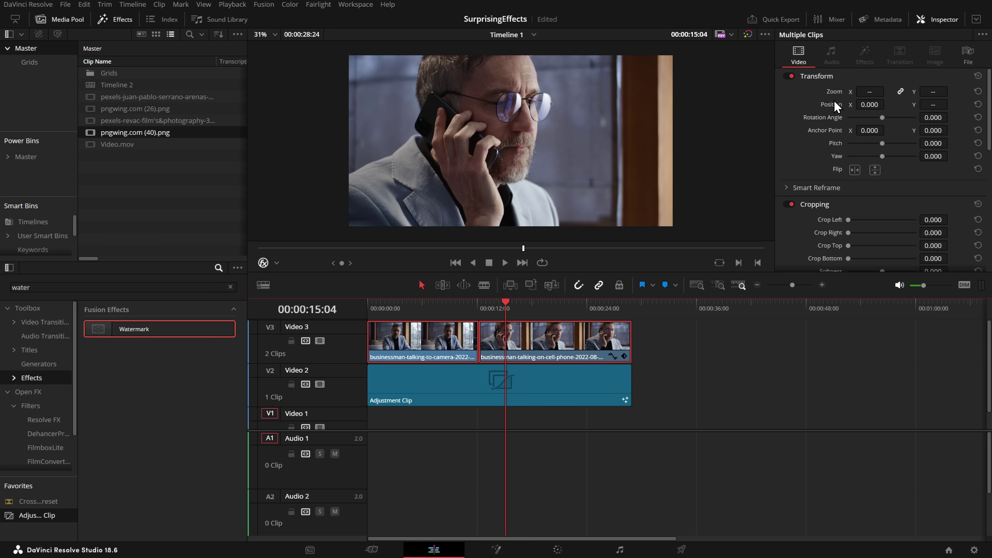
pyautogui.moveTo(869, 92); pyautogui.dragTo(477, 131)
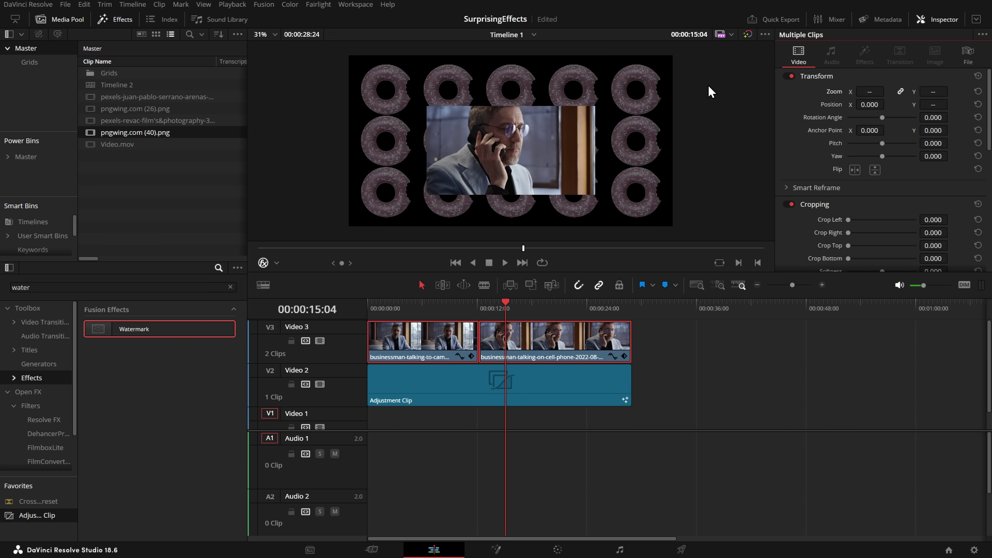
# Raise the adjustment clip's Watermark Blend to 0.819 to brighten the donuts
pyautogui.click(474, 406)
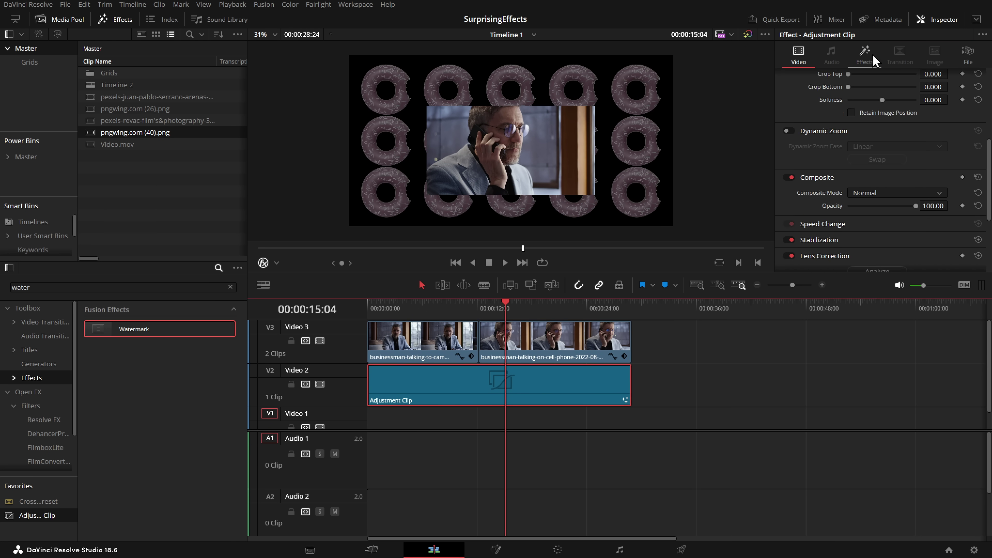
pyautogui.click(864, 55)
pyautogui.scroll(-3, 851, 235)
pyautogui.moveTo(886, 262); pyautogui.dragTo(913, 261)
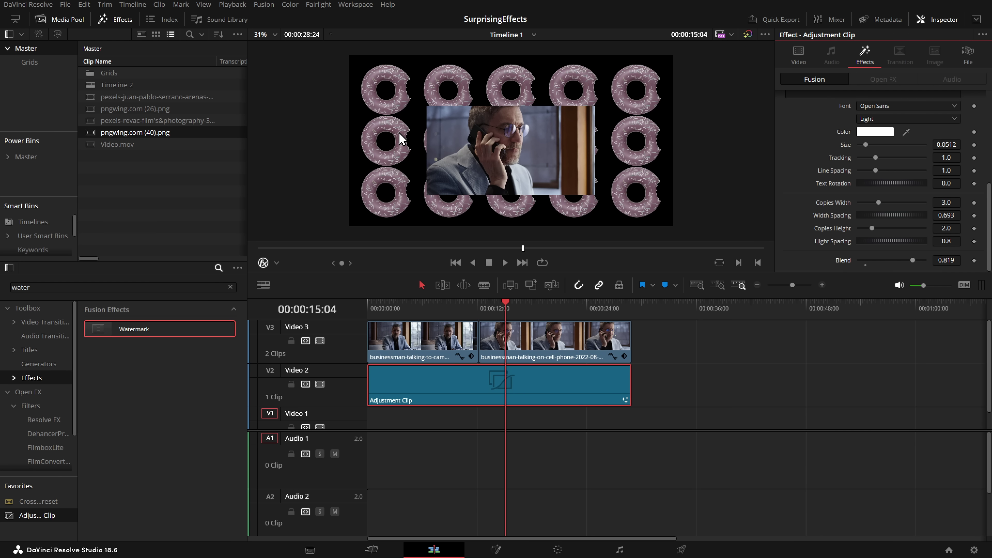
# Search 'NOISE', apply Noise Distortion to the adjustment clip, and play it from the start
pyautogui.doubleClick(4, 282)
pyautogui.write('NOISE')
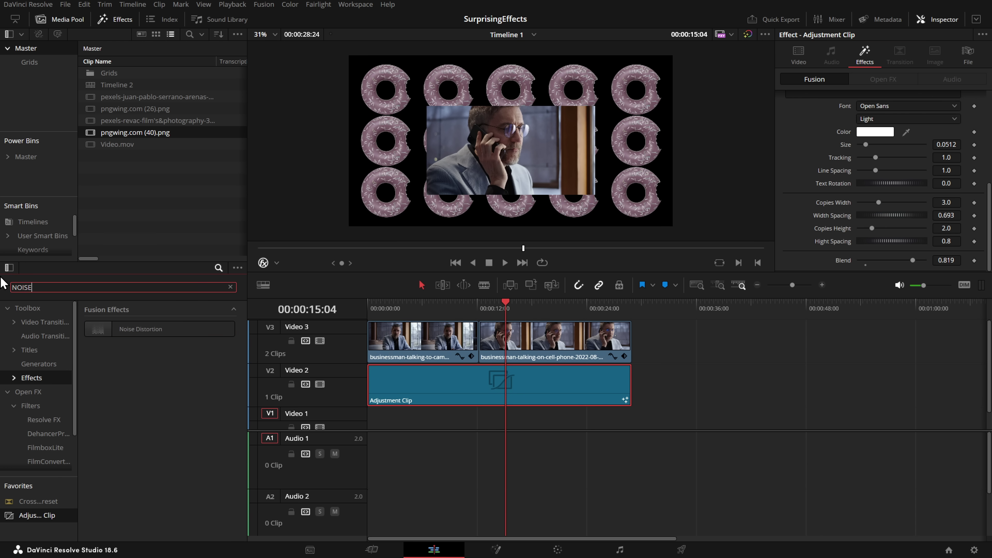
pyautogui.moveTo(140, 329); pyautogui.dragTo(453, 392)
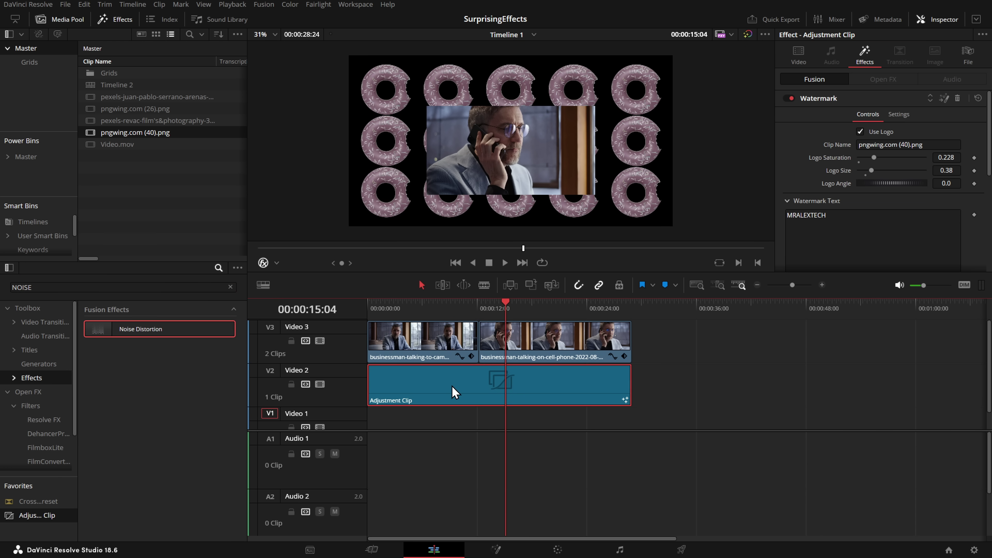
pyautogui.press('Home')
pyautogui.press('space')
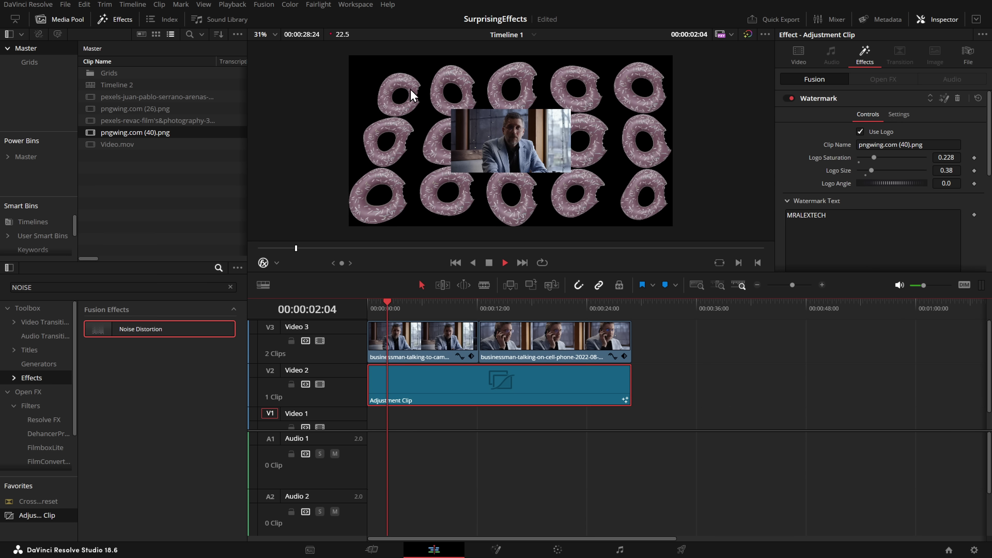
pyautogui.press('space')
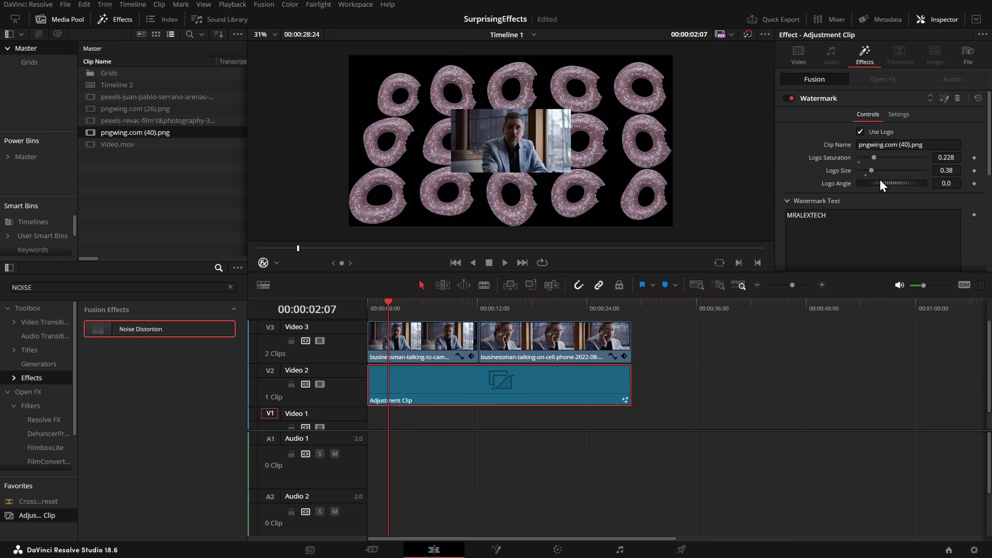
# Set Noise Distortion's Seethe Rate to 0.15 and play back the wobbling donuts
pyautogui.scroll(-5, 881, 186)
pyautogui.click(837, 264)
pyautogui.scroll(-2, 839, 242)
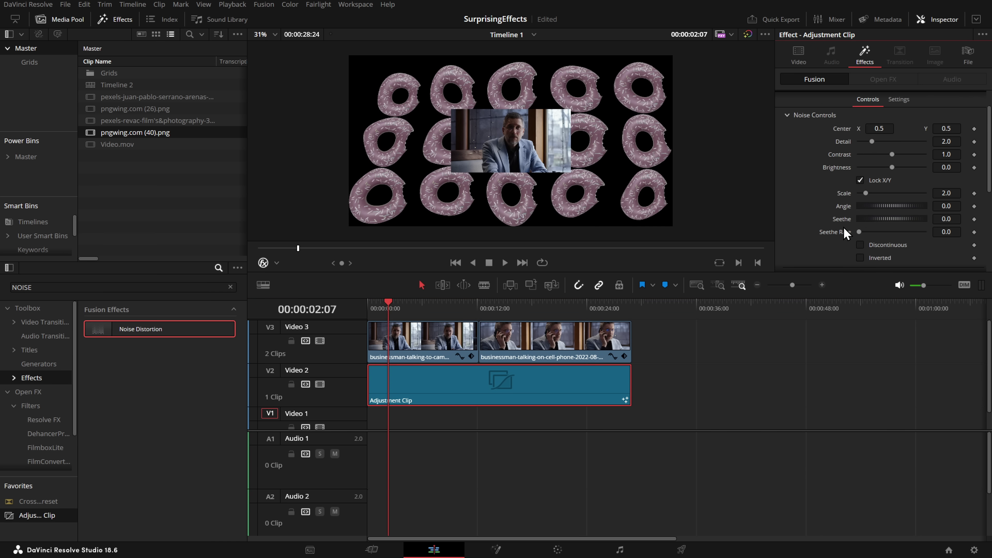
pyautogui.moveTo(859, 233); pyautogui.dragTo(864, 235)
pyautogui.press('space')
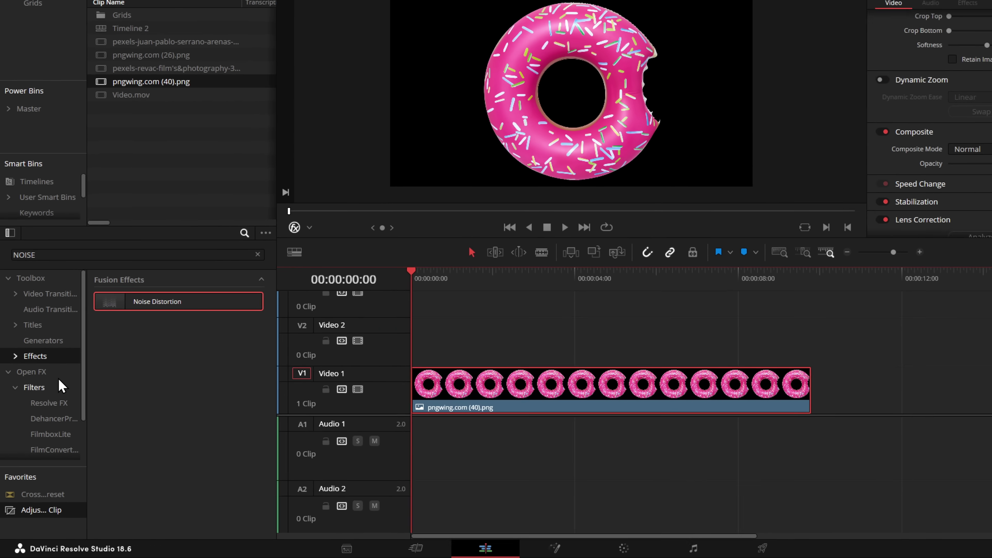
# Search Effects for 'PAP' and apply Paper Edge to the donut clip
pyautogui.moveTo(55, 235); pyautogui.dragTo(10, 236)
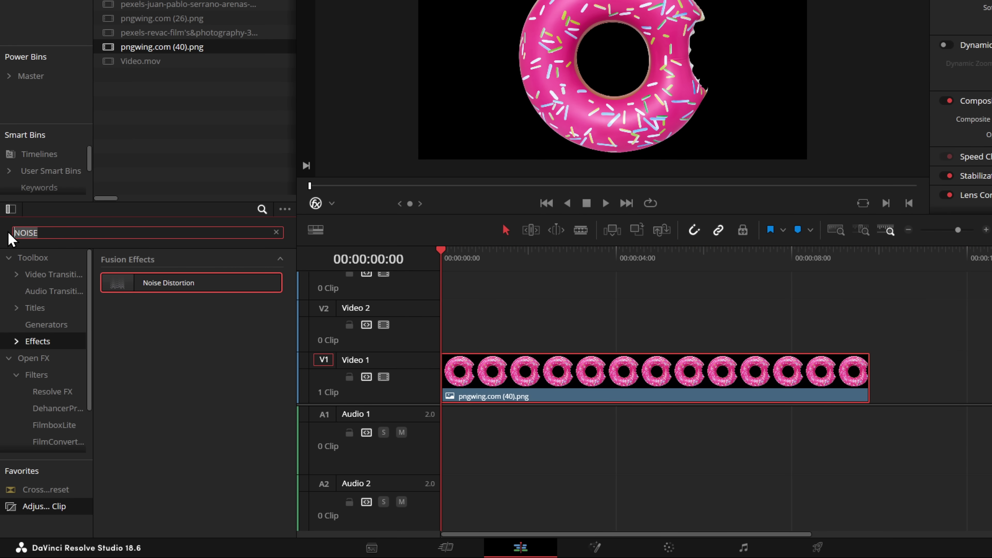
pyautogui.press('BackSpace')
pyautogui.write('PAP')
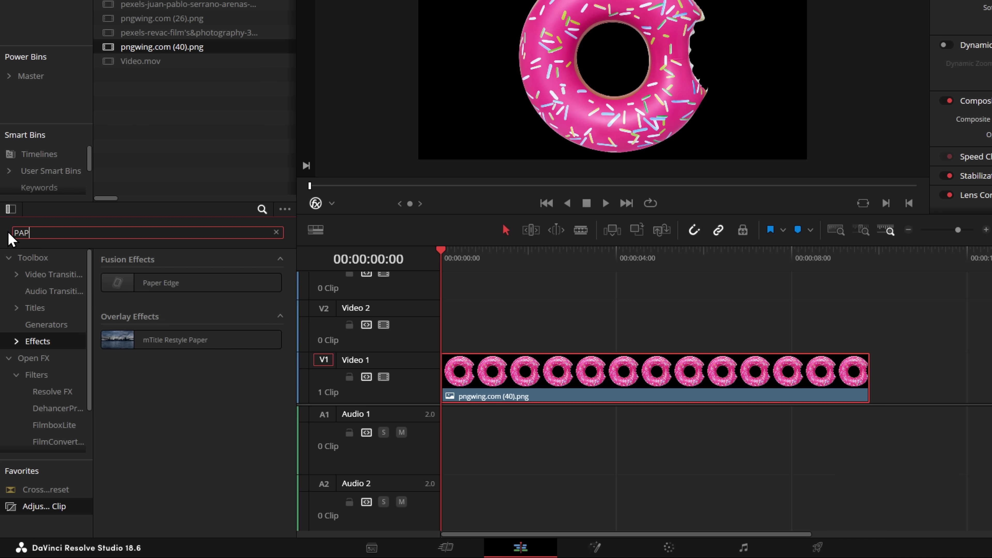
pyautogui.moveTo(117, 283); pyautogui.dragTo(543, 388)
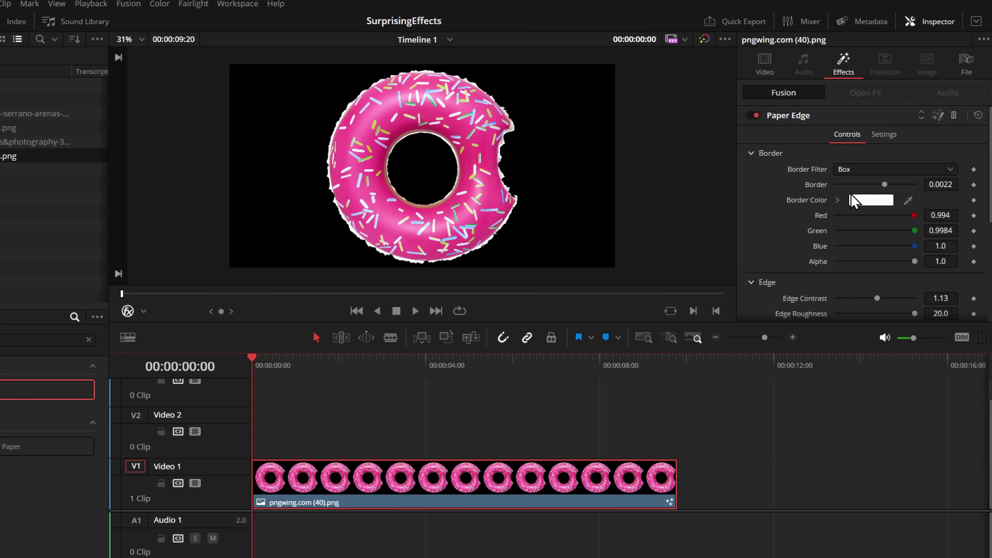
# Try another border colour, keep it white, and set Edge Contrast to 0.0
pyautogui.moveTo(913, 218)
pyautogui.mouseDown()
pyautogui.moveTo(786, 222)
pyautogui.moveTo(927, 228)
pyautogui.mouseUp()
pyautogui.scroll(-3, 805, 239)
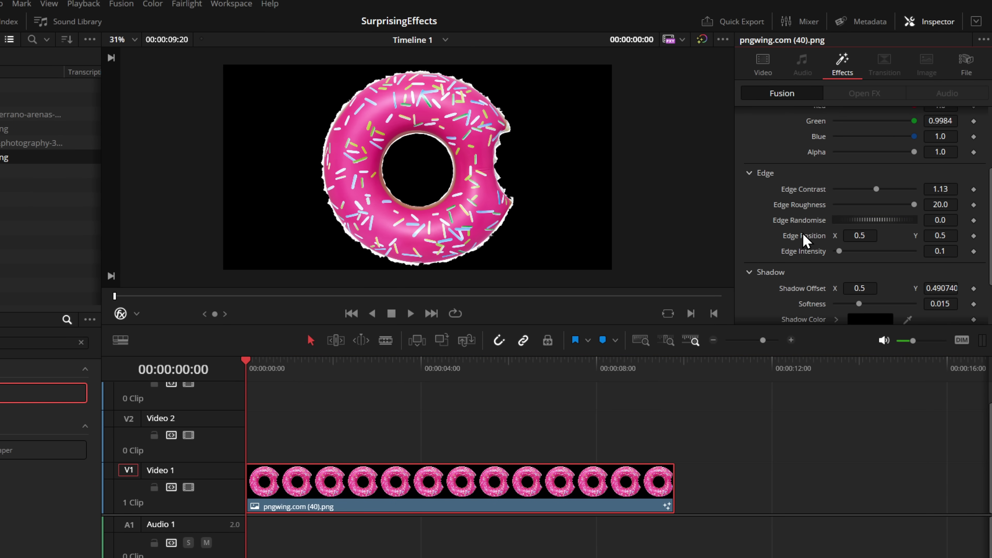
pyautogui.scroll(1, 798, 240)
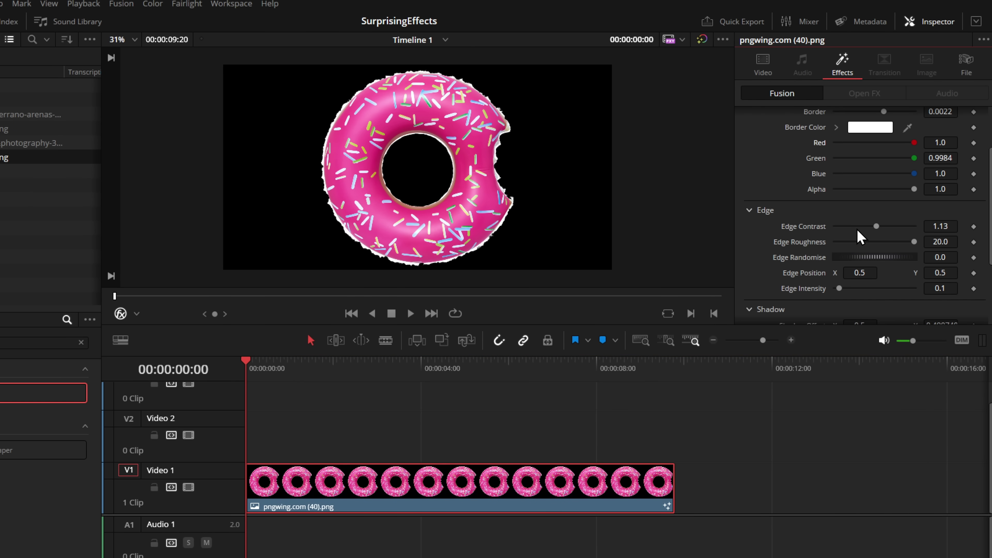
pyautogui.moveTo(879, 228); pyautogui.dragTo(801, 221)
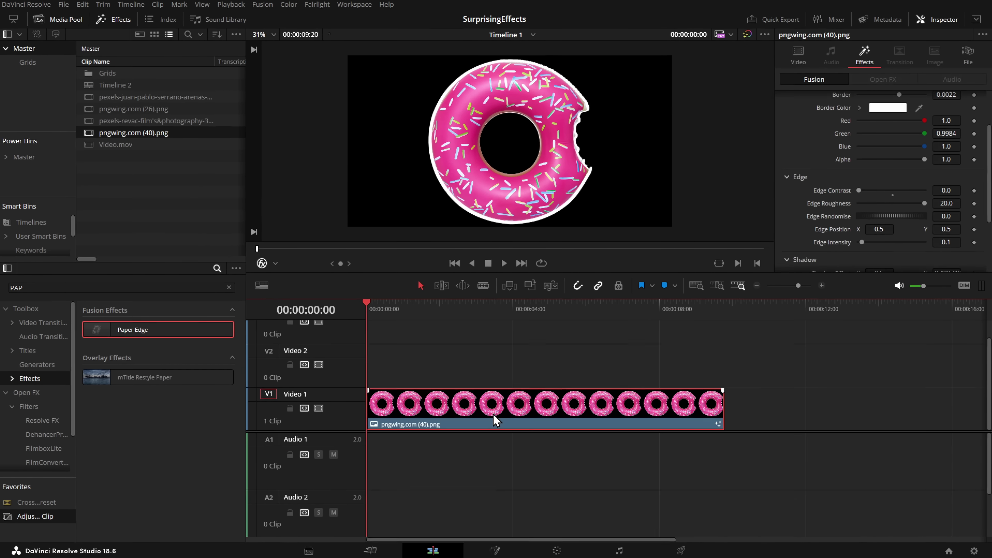
# Replace the donut with Video.mov and give it Paper Edge with Edge Contrast 0.0
pyautogui.press('Delete')
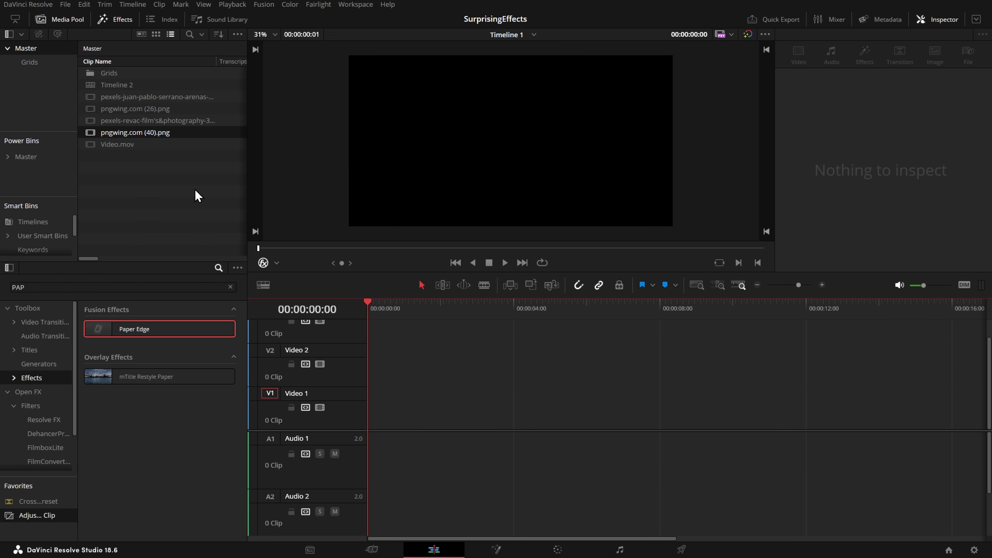
pyautogui.moveTo(117, 144); pyautogui.dragTo(374, 417)
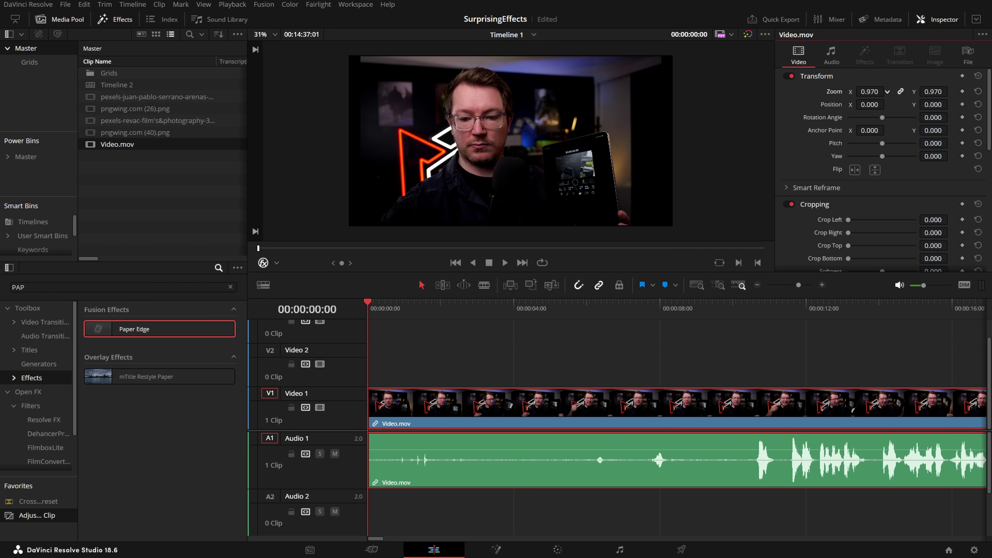
pyautogui.moveTo(136, 327); pyautogui.dragTo(436, 414)
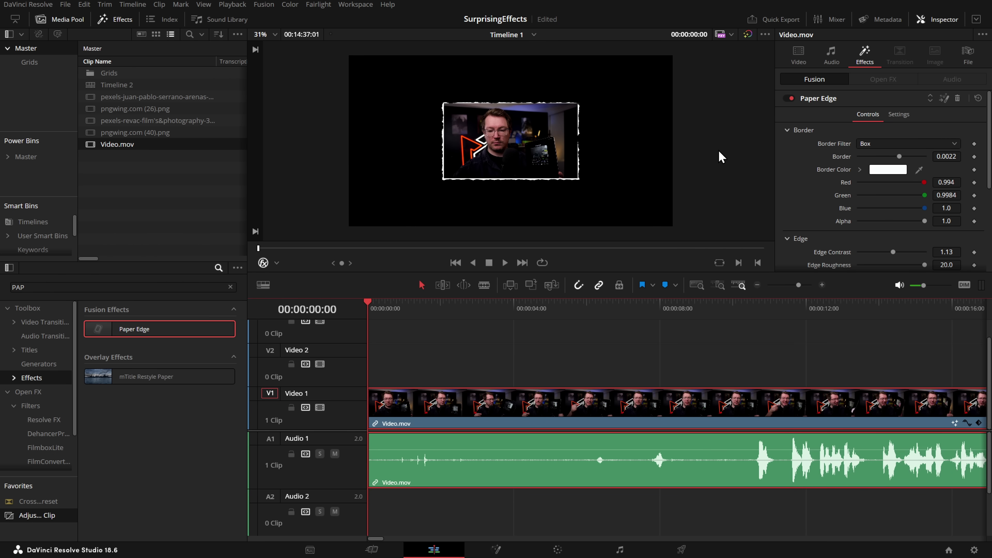
pyautogui.scroll(-2, 874, 204)
pyautogui.moveTo(893, 221); pyautogui.dragTo(770, 222)
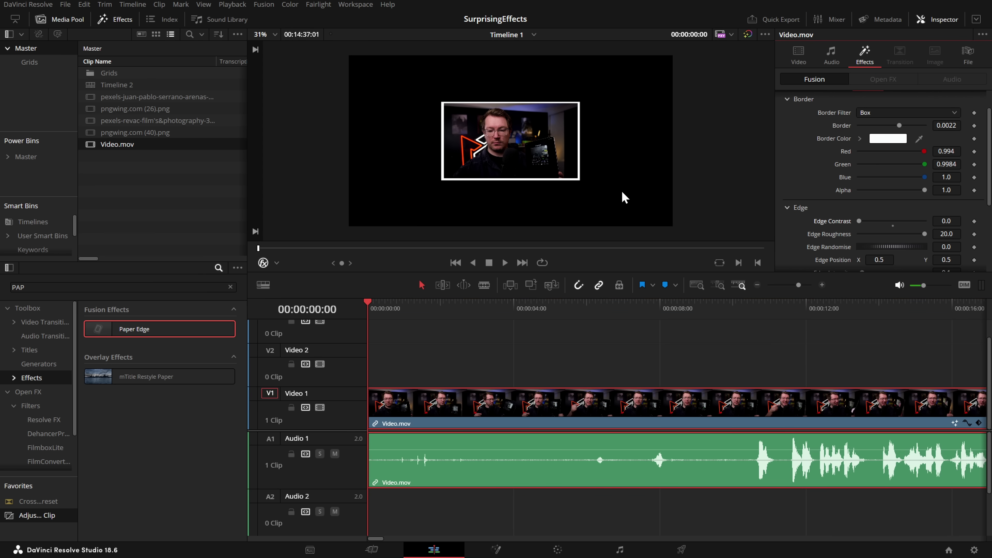
# Try Colored Border on the video clip, then undo it
pyautogui.click(231, 286)
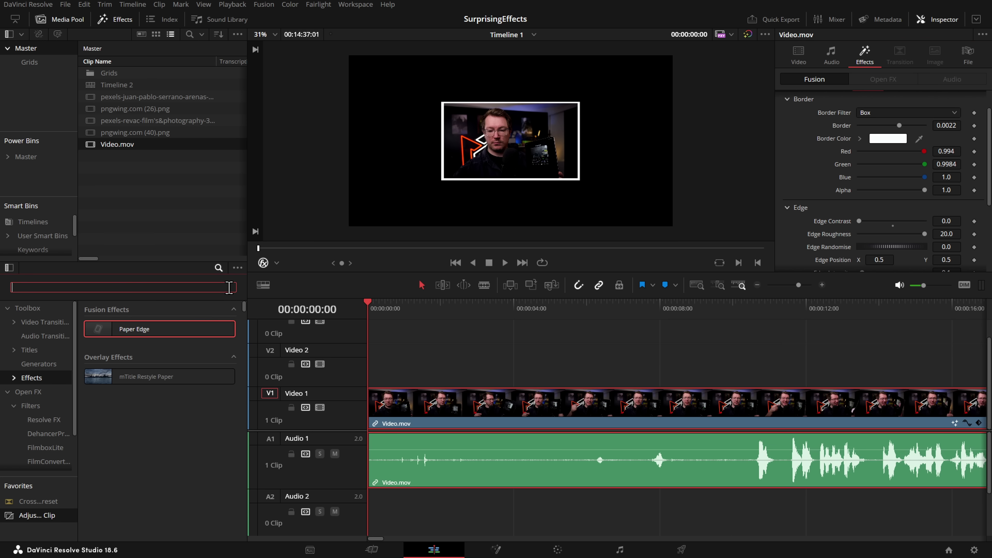
pyautogui.moveTo(113, 434); pyautogui.dragTo(429, 422)
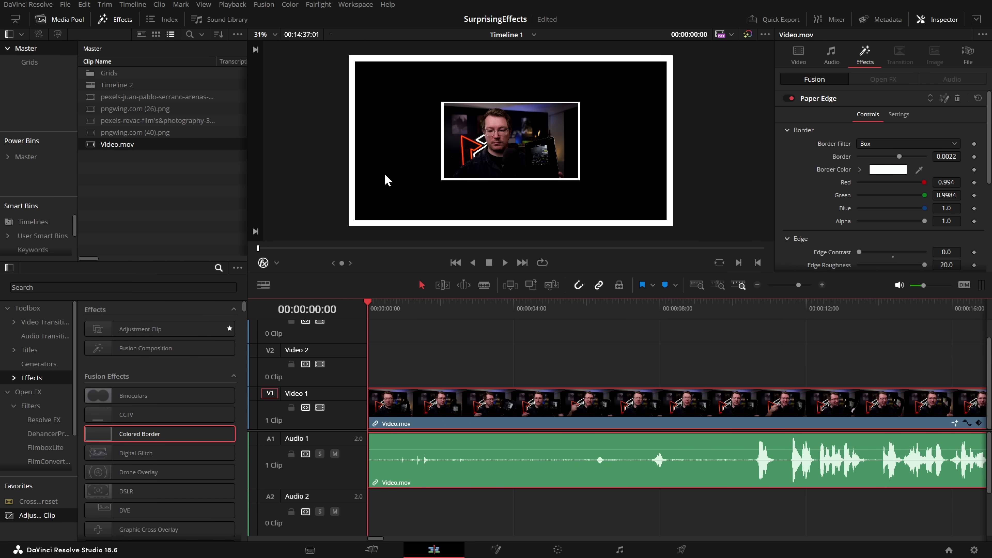
pyautogui.hotkey('ctrl', 'z')
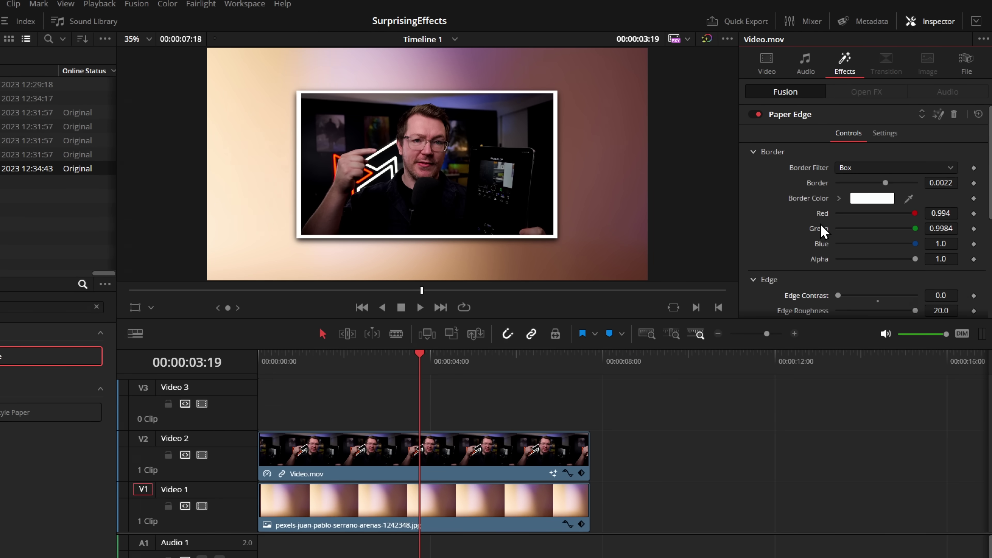
# Set shadow Softness to about 0.039 and Offset to X 0.527, Y 0.450741, then preview the clip
pyautogui.scroll(-5, 848, 185)
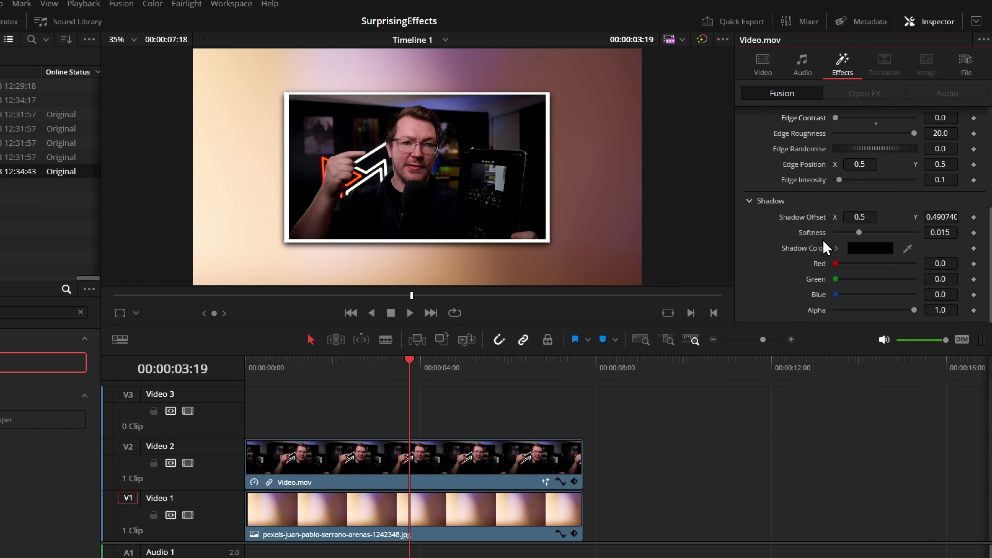
pyautogui.moveTo(859, 234)
pyautogui.mouseDown()
pyautogui.moveTo(877, 234)
pyautogui.moveTo(867, 216)
pyautogui.mouseUp()
pyautogui.moveTo(941, 217); pyautogui.dragTo(896, 237)
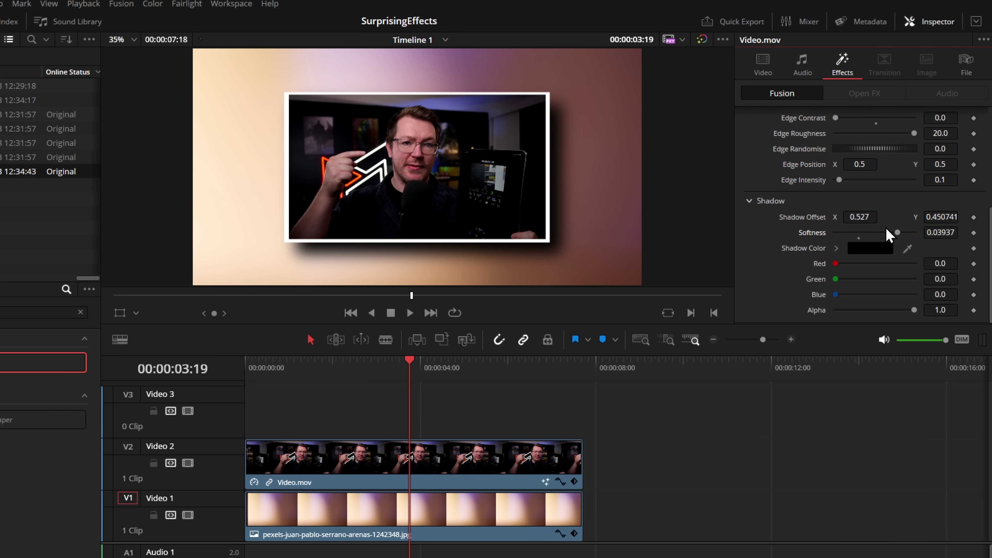
pyautogui.click(433, 463)
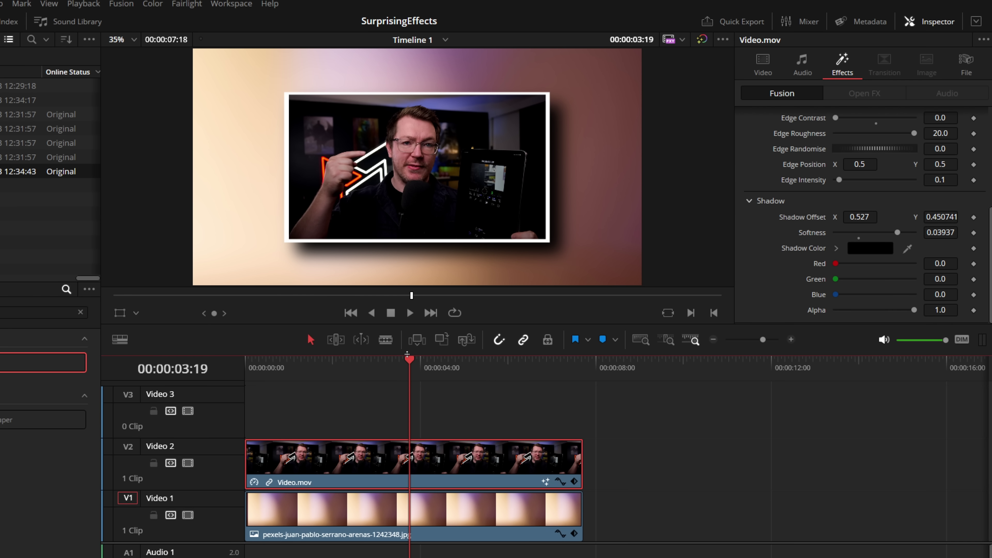
pyautogui.moveTo(406, 354); pyautogui.dragTo(396, 373)
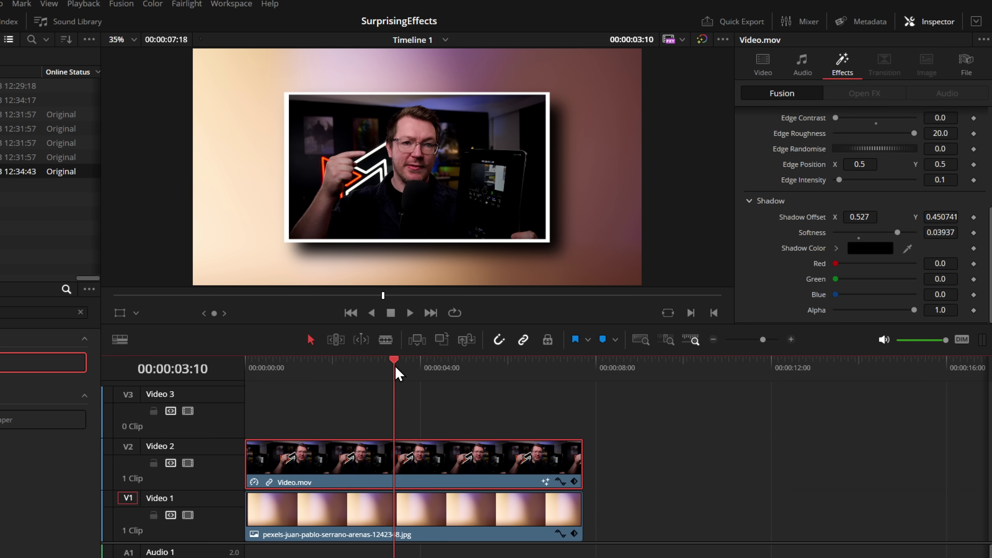
pyautogui.scroll(5, 898, 221)
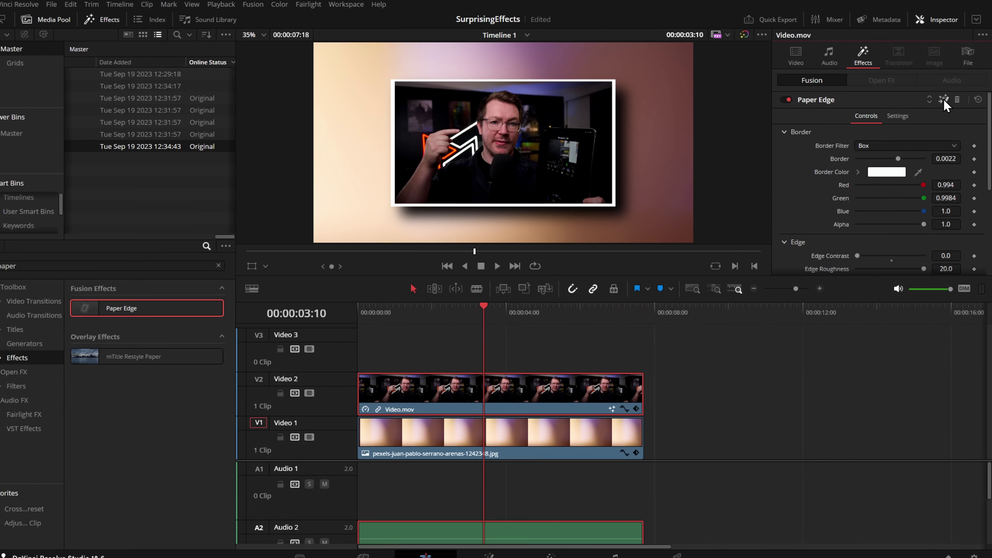
# Open the Paper Edge clip in Fusion and rearrange the MediaIn1 and PaperEdge nodes
pyautogui.click(937, 116)
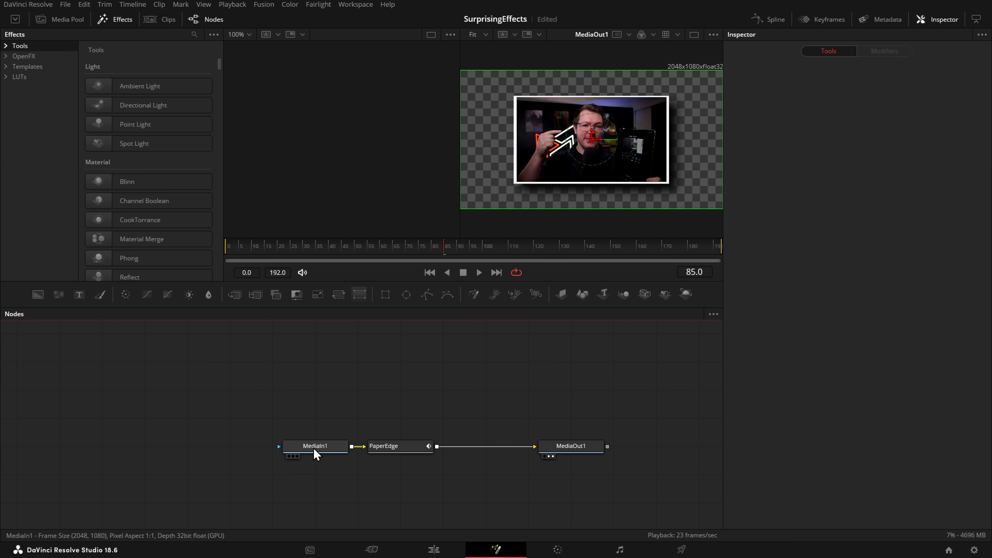
pyautogui.moveTo(315, 446); pyautogui.dragTo(254, 444)
pyautogui.moveTo(386, 453); pyautogui.dragTo(394, 450)
pyautogui.click(441, 416)
# Add an Ellipse mask over the picture, then delete it
pyautogui.moveTo(406, 294); pyautogui.dragTo(242, 445)
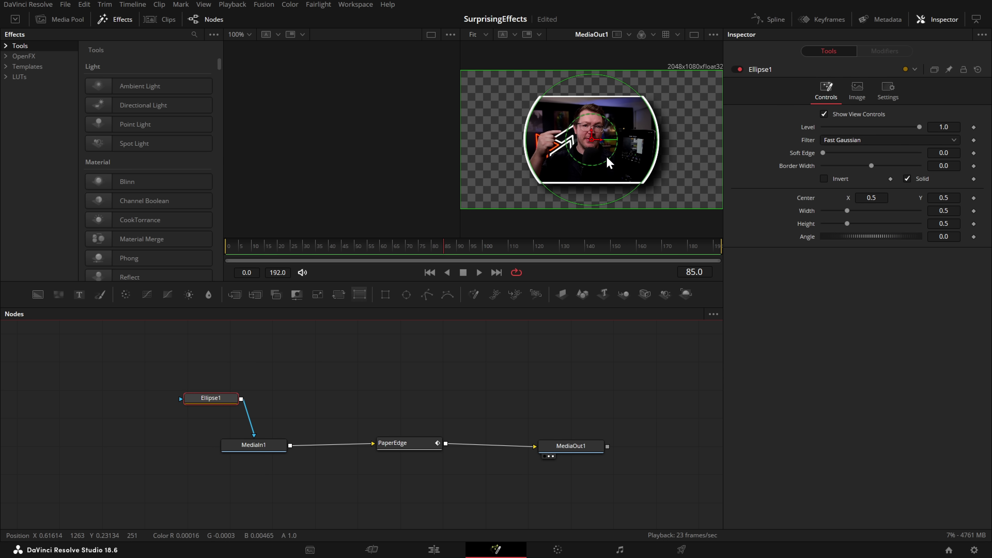
pyautogui.moveTo(601, 144)
pyautogui.mouseDown()
pyautogui.moveTo(627, 141)
pyautogui.moveTo(565, 145)
pyautogui.moveTo(675, 145)
pyautogui.moveTo(595, 147)
pyautogui.moveTo(611, 149)
pyautogui.mouseUp()
pyautogui.click(228, 400)
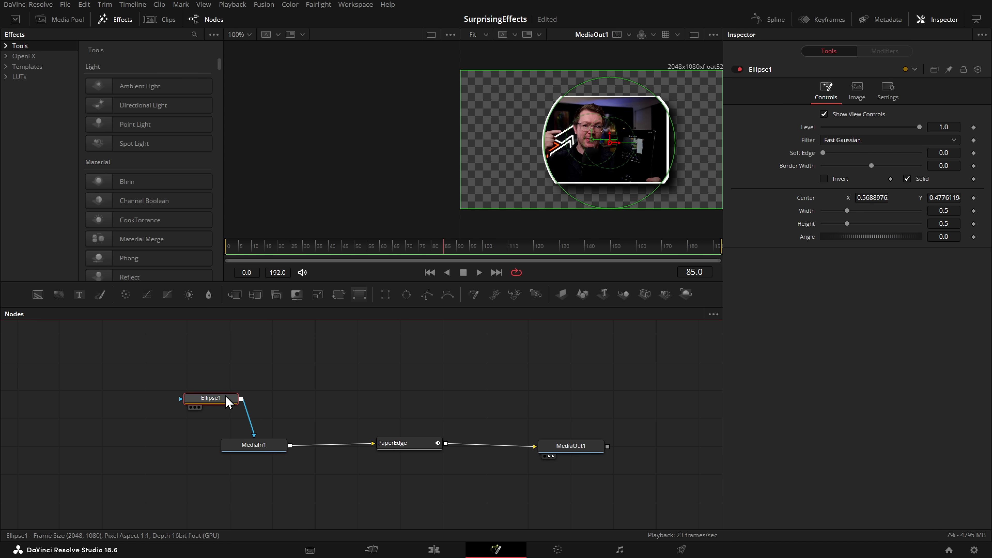
pyautogui.press('Delete')
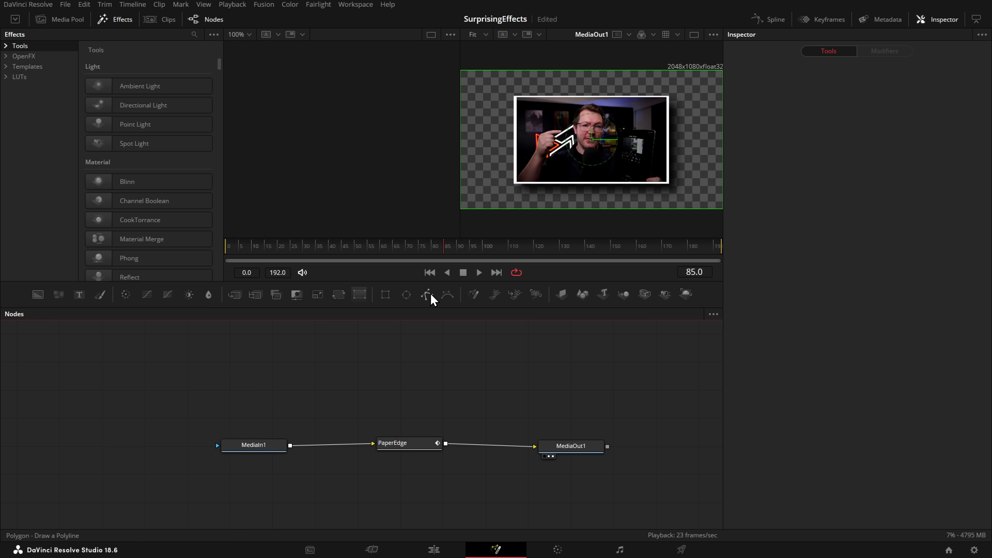
# Draw a Polygon mask around the person and screen and connect it to MediaIn1's mask
pyautogui.moveTo(431, 296); pyautogui.dragTo(253, 411)
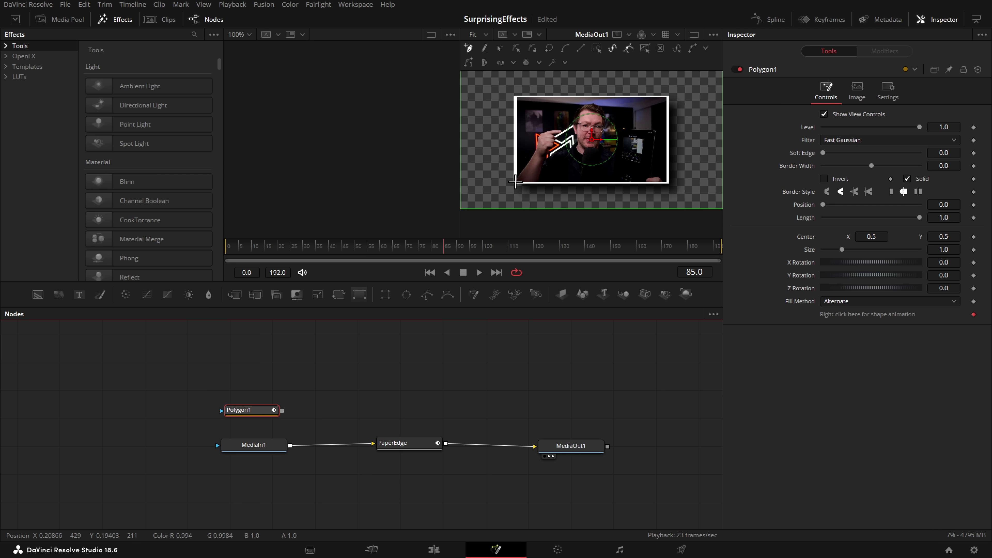
pyautogui.click(515, 182)
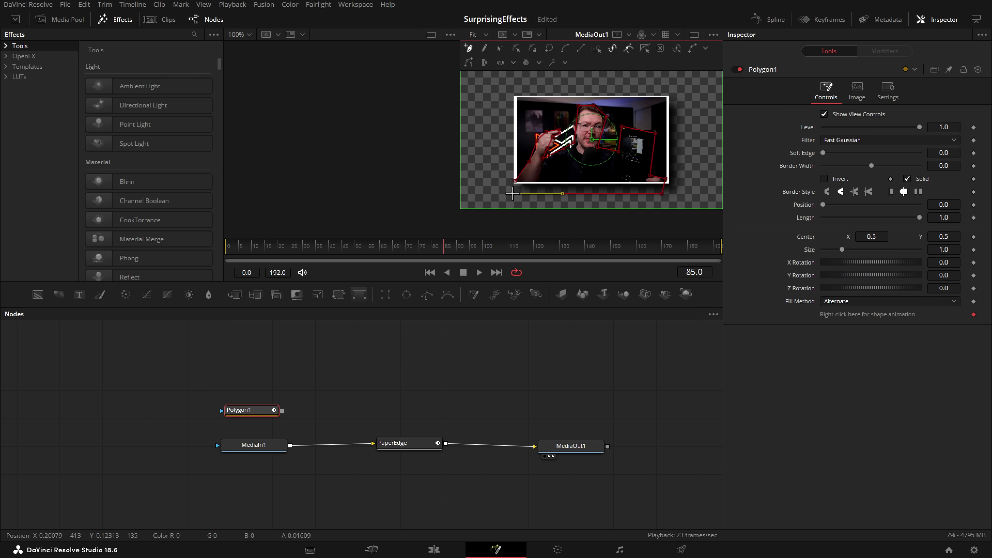
pyautogui.click(515, 182)
pyautogui.moveTo(280, 415); pyautogui.dragTo(270, 444)
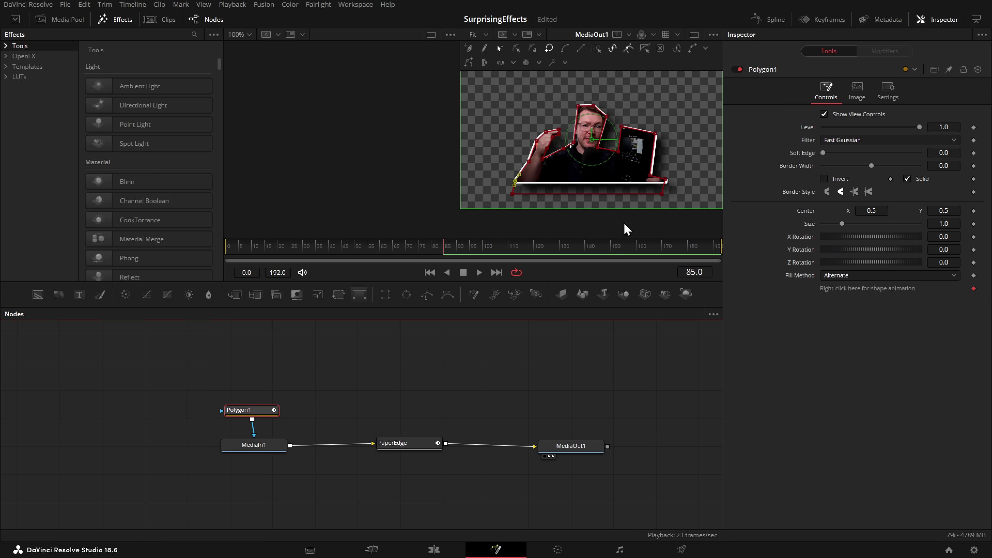
# View the final output node and play back the cut-out result
pyautogui.click(699, 158)
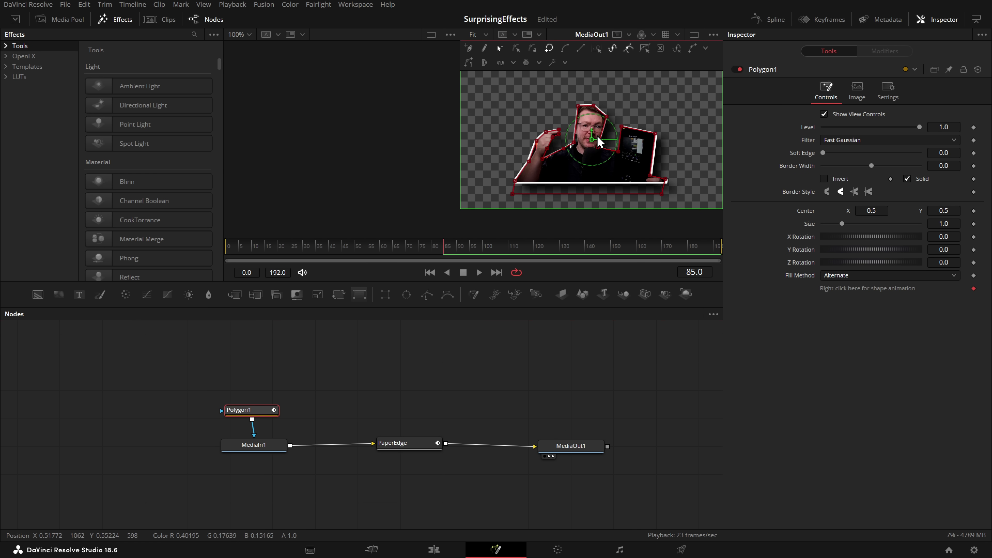
pyautogui.scroll(2, 598, 141)
pyautogui.scroll(-1, 608, 146)
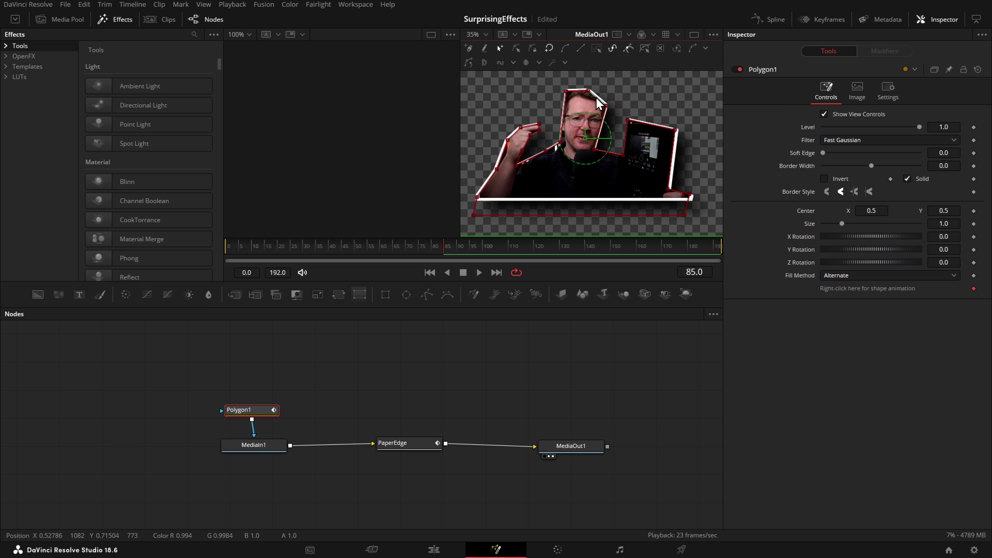
pyautogui.click(573, 453)
pyautogui.press('space')
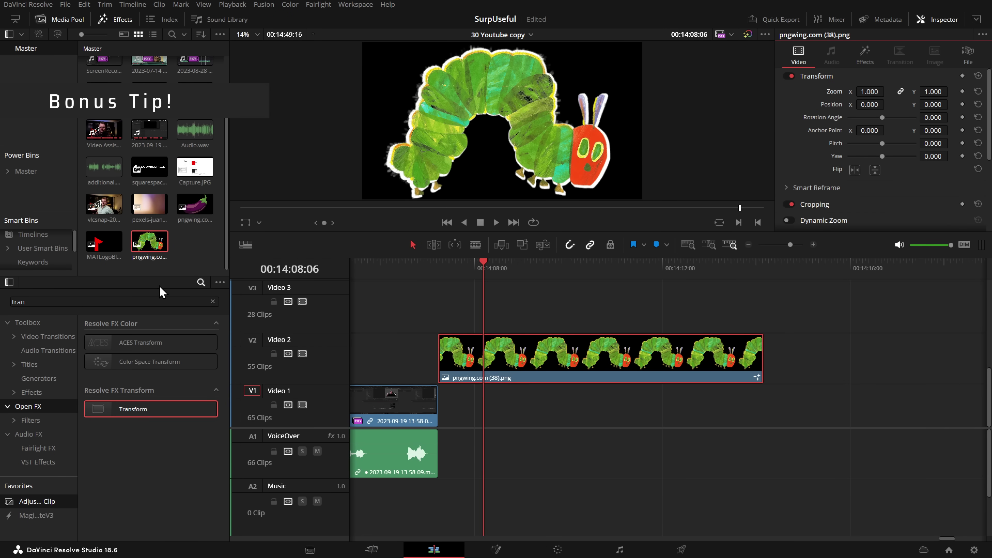
# Apply Transform to the caterpillar clip with Zoom 0.541, Position X 0.252, Y 0.097
pyautogui.moveTo(113, 410); pyautogui.dragTo(586, 378)
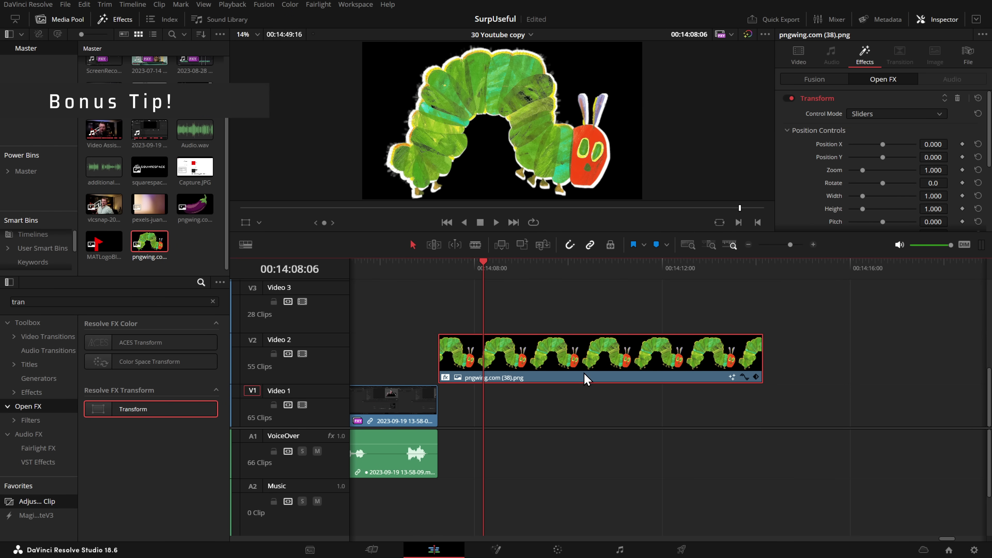
pyautogui.moveTo(862, 170); pyautogui.dragTo(850, 144)
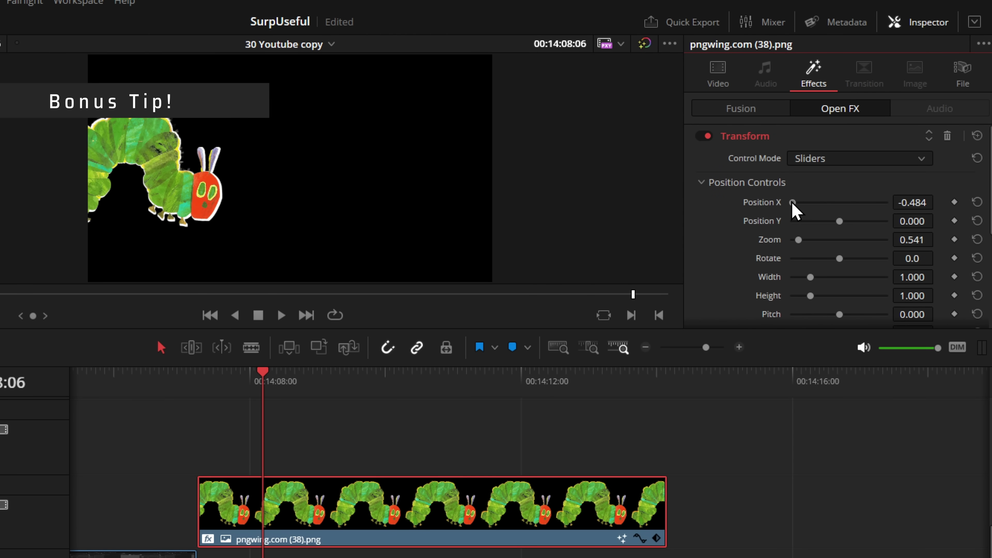
pyautogui.moveTo(792, 204); pyautogui.dragTo(850, 225)
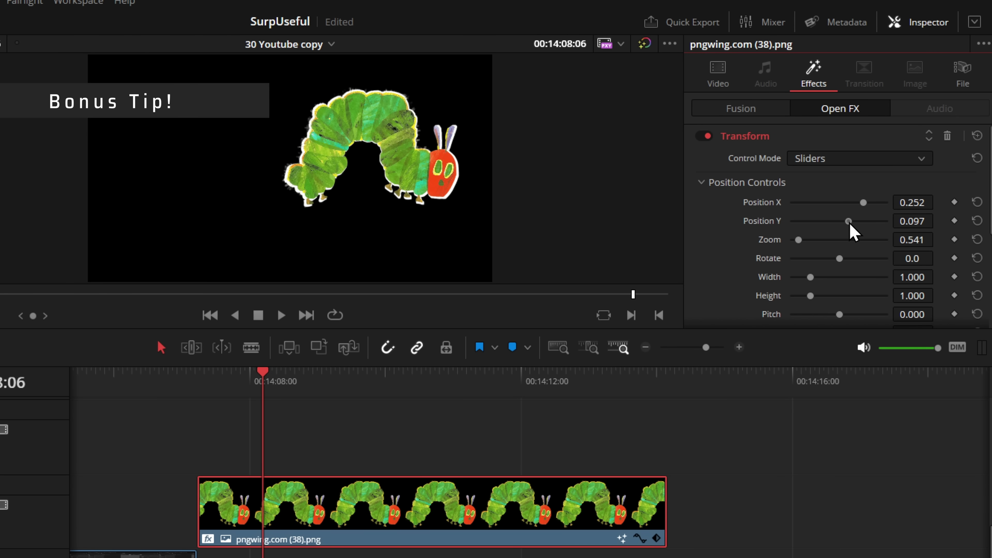